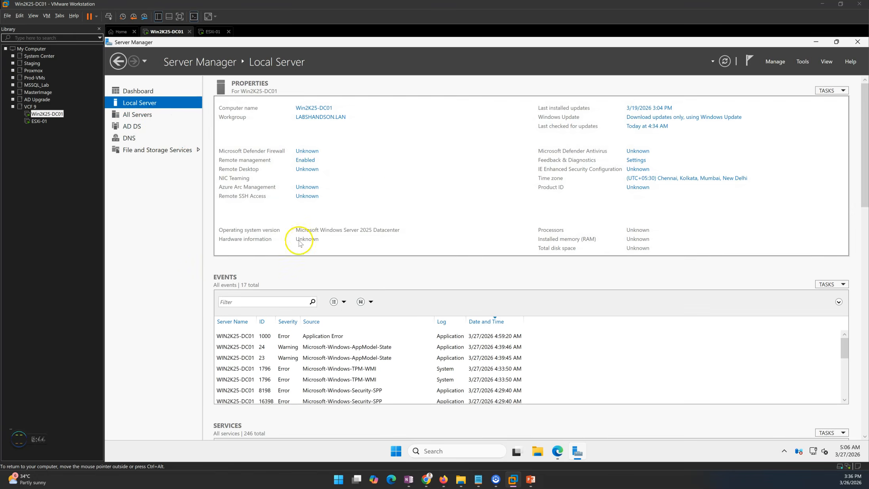
Open File Explorer maximised and browse to the OSDisk (C:) drive
{"action": "left_click", "coordinate": [538, 452]}
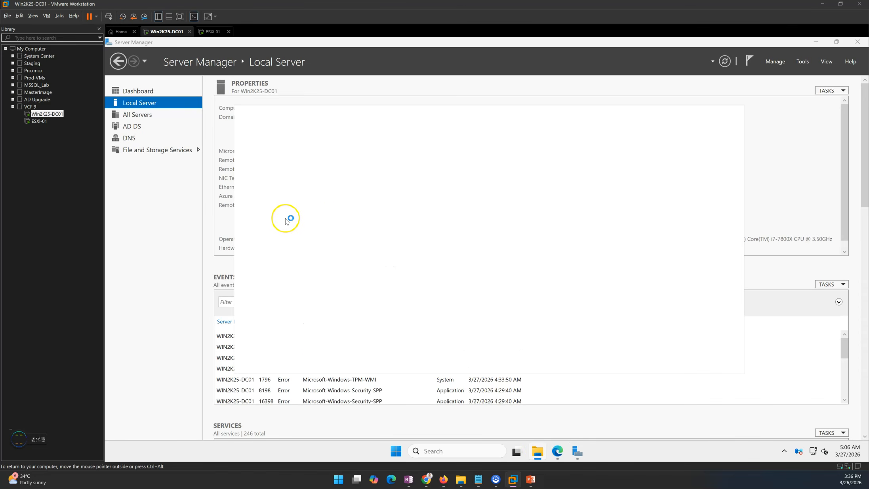
{"action": "left_click", "coordinate": [266, 321]}
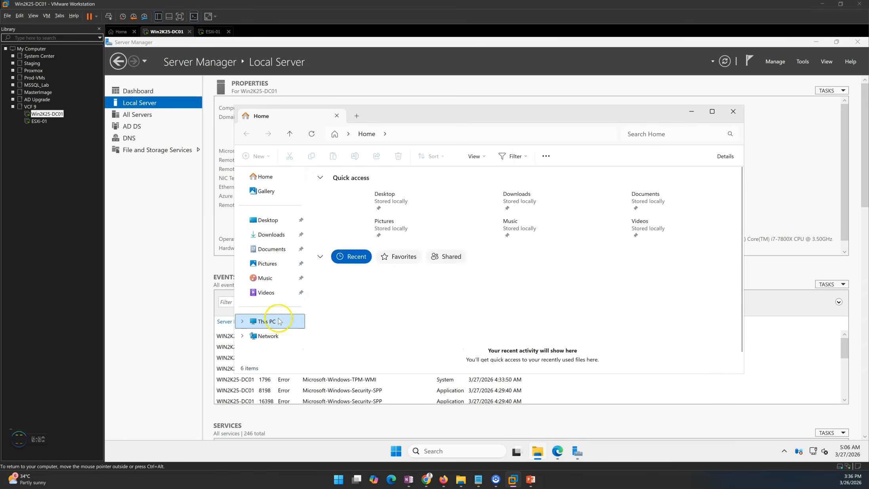
{"action": "double_click", "coordinate": [401, 115]}
{"action": "double_click", "coordinate": [250, 124]}
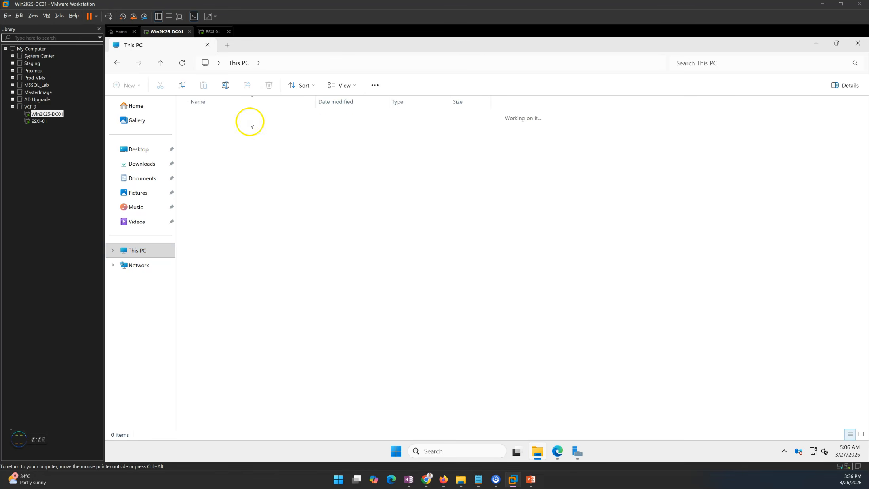
Create a new folder named vCenterBackup on C: and open it
{"action": "right_click", "coordinate": [246, 219]}
{"action": "mouse_move", "coordinate": [304, 276]}
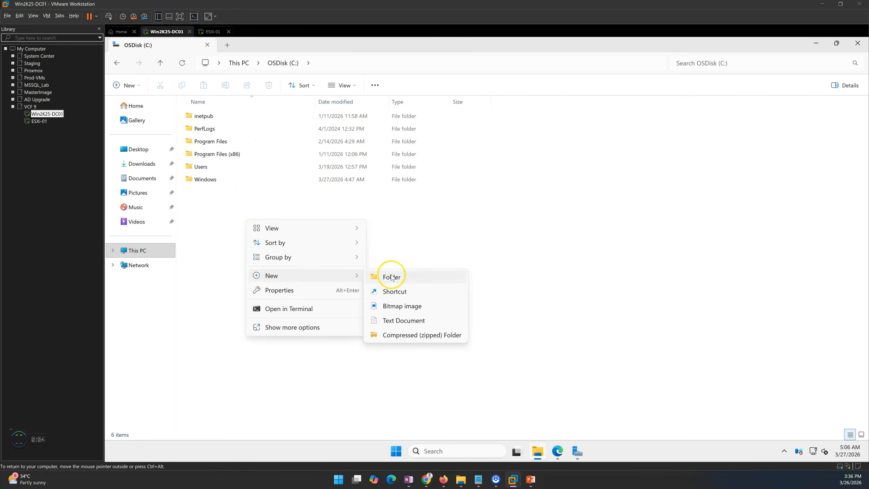
{"action": "left_click", "coordinate": [391, 277]}
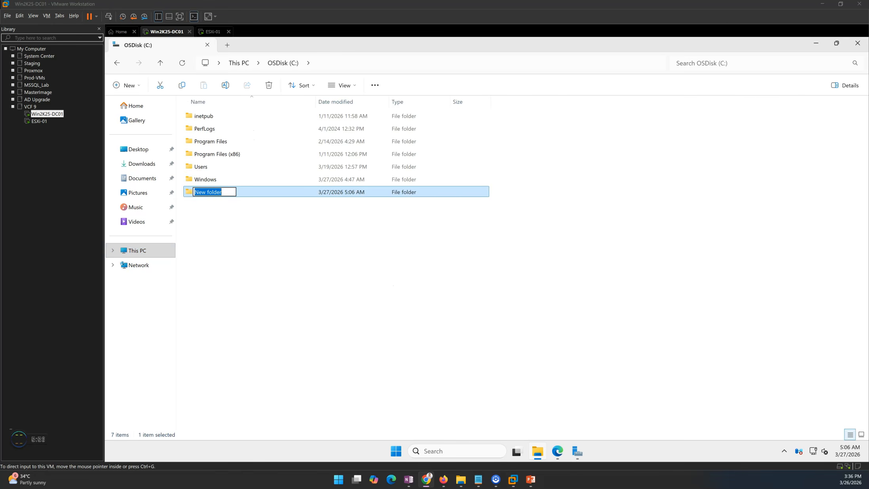
{"action": "type", "text": "vCenterBackup"}
{"action": "key", "text": "Return"}
{"action": "double_click", "coordinate": [223, 192]}
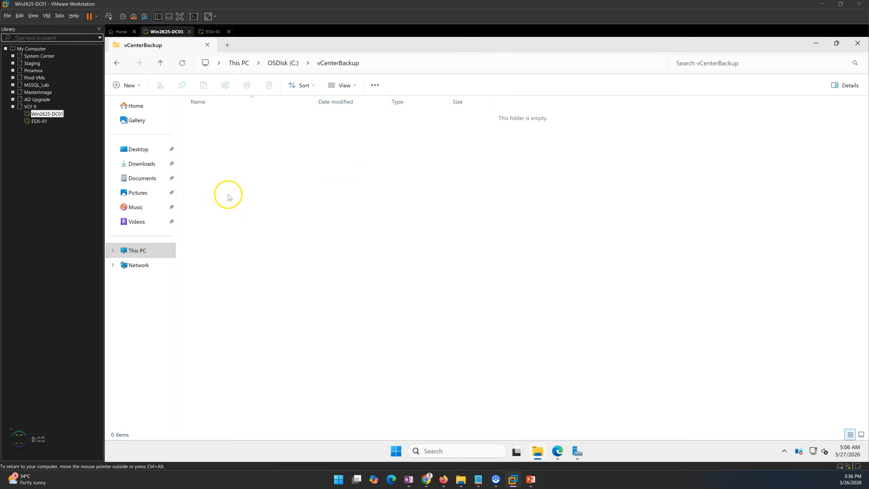
{"action": "right_click", "coordinate": [227, 195]}
{"action": "left_click", "coordinate": [457, 312]}
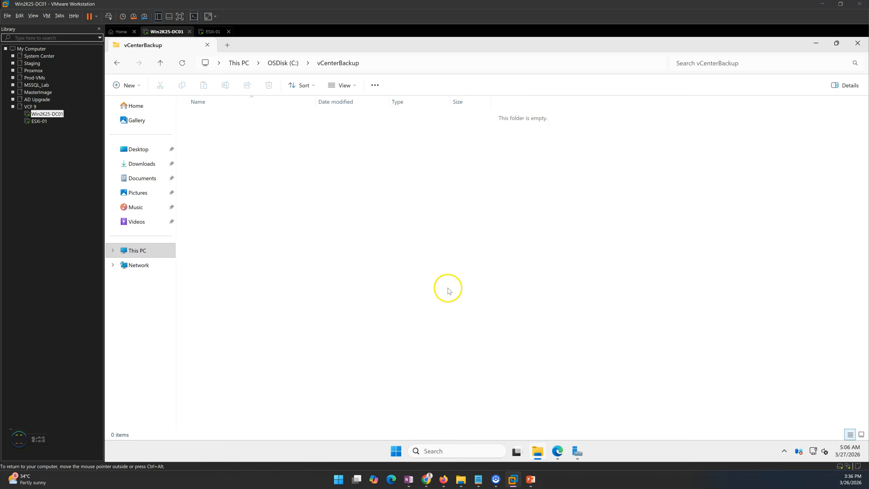
Launch Active Directory Users and Computers and start a new user in ServiceAccounts
{"action": "left_click", "coordinate": [577, 451]}
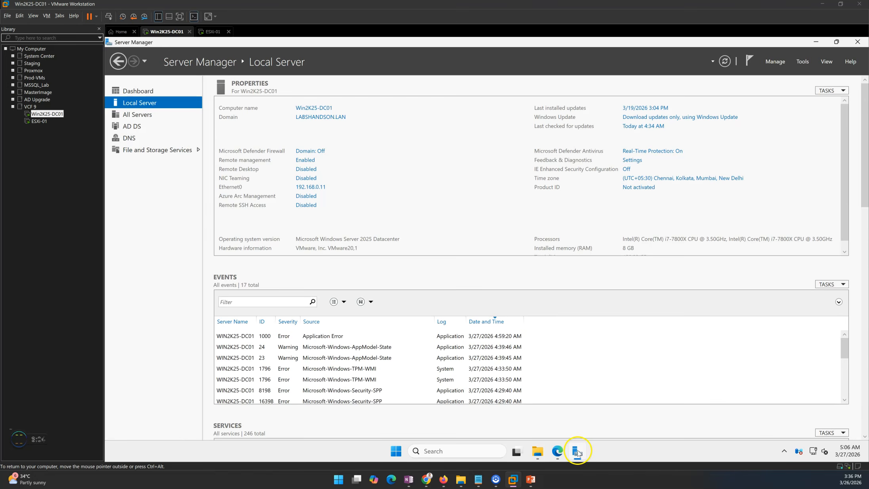
{"action": "left_click", "coordinate": [803, 61]}
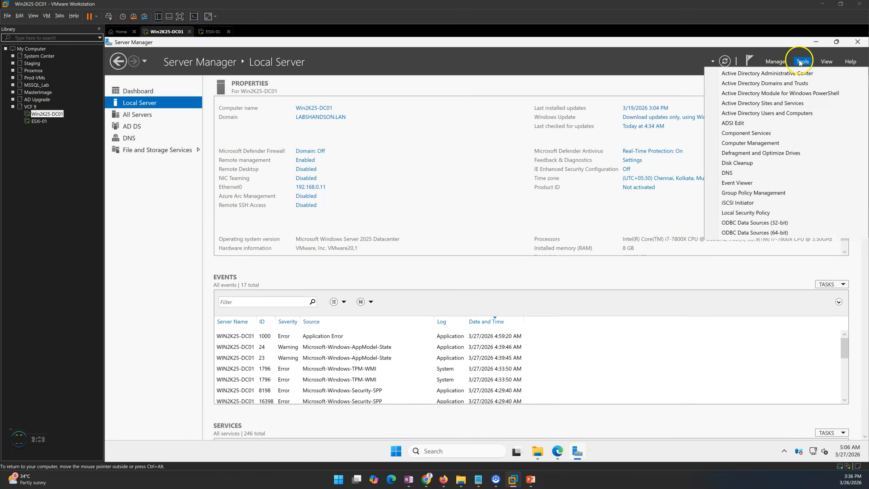
{"action": "left_click", "coordinate": [771, 115]}
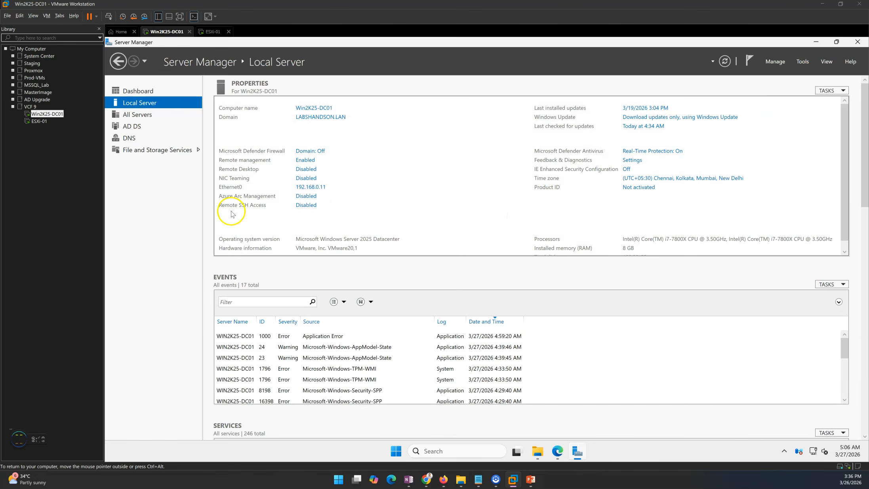
{"action": "left_click", "coordinate": [157, 159]}
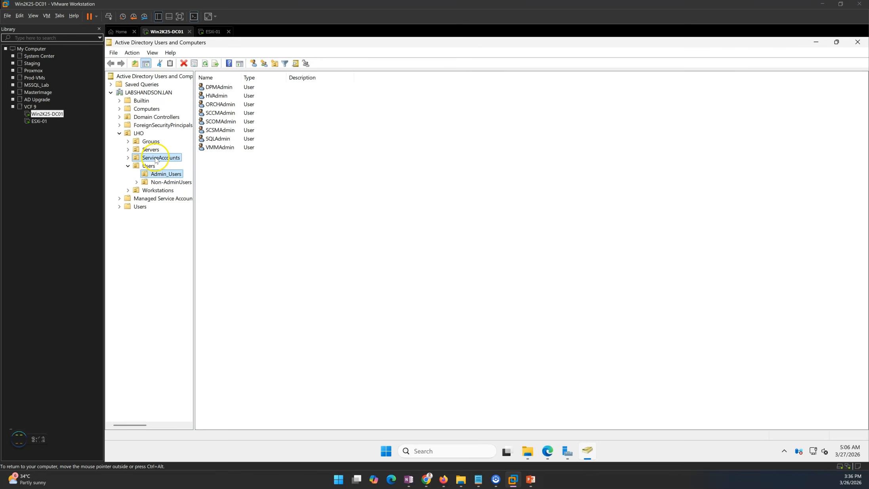
{"action": "right_click", "coordinate": [261, 173]}
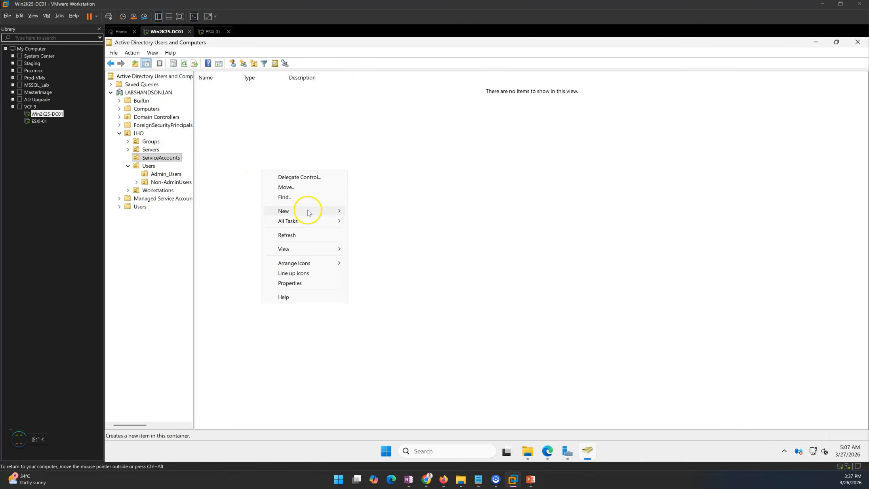
{"action": "mouse_move", "coordinate": [288, 213]}
{"action": "left_click", "coordinate": [371, 304]}
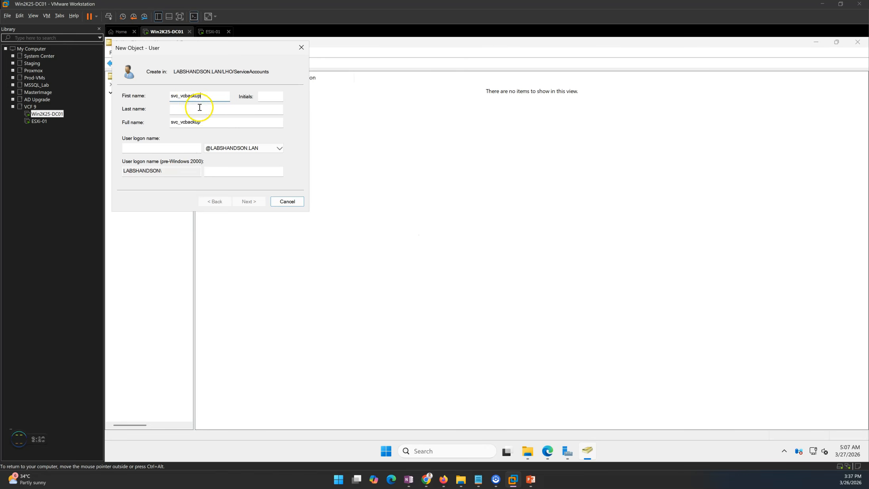
Name the user svc_vcbackup with a password the user cannot change that never expires
{"action": "key", "text": "ctrl+v"}
{"action": "left_click", "coordinate": [252, 204]}
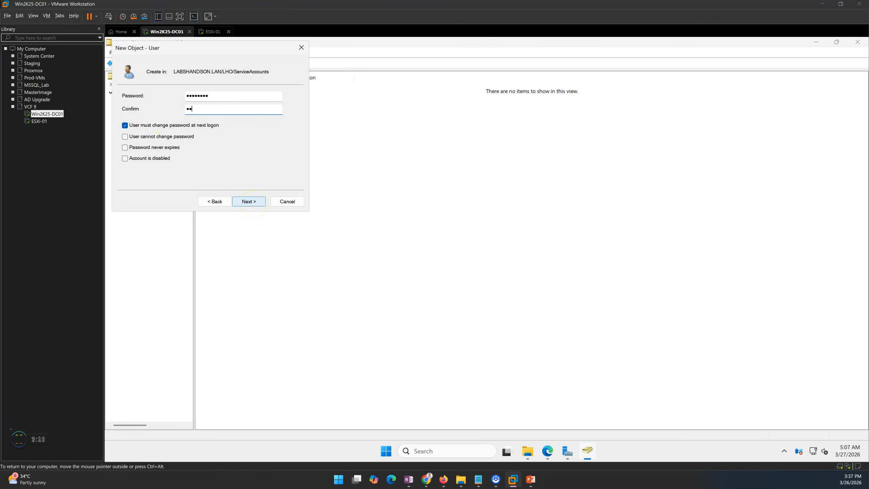
{"action": "type", "text": "1"}
{"action": "left_click", "coordinate": [178, 125]}
{"action": "left_click", "coordinate": [174, 137]}
{"action": "left_click", "coordinate": [166, 148]}
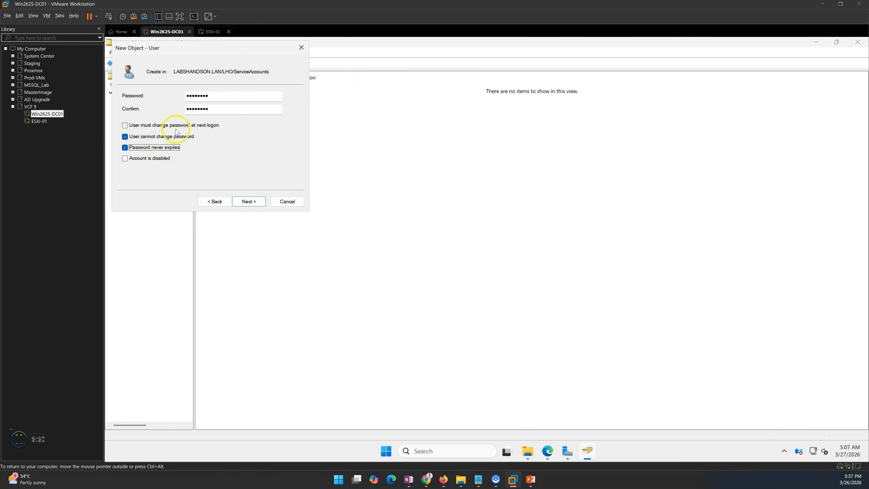
Re-enter the password confirmation and finish creating the svc_vcbackup account
{"action": "left_click_drag", "start_coordinate": [172, 50], "coordinate": [284, 86]}
{"action": "left_click", "coordinate": [354, 147]}
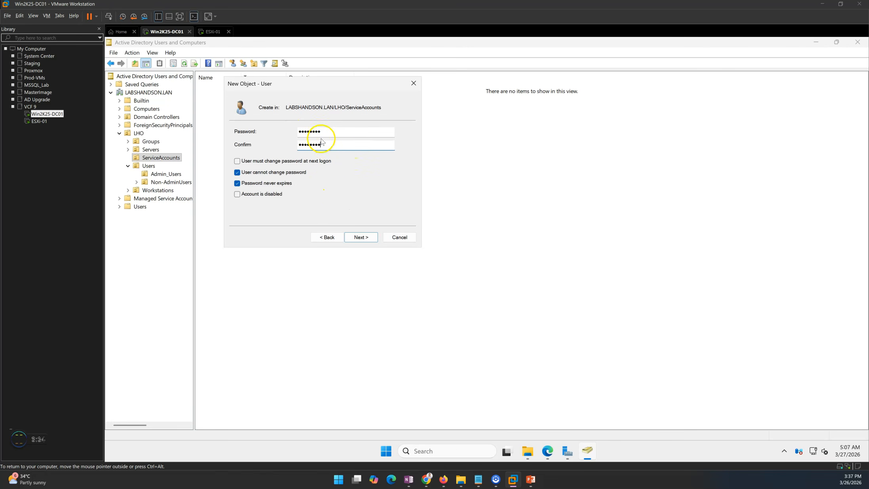
{"action": "double_click", "coordinate": [333, 132]}
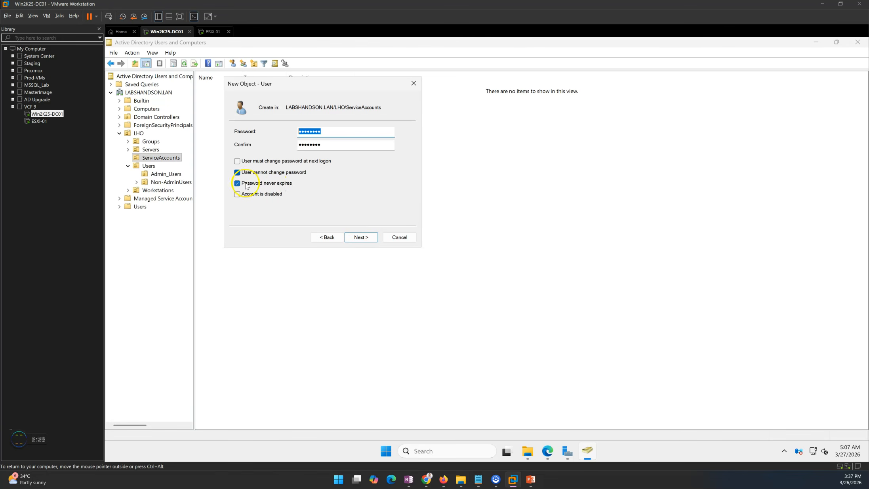
{"action": "left_click", "coordinate": [363, 237]}
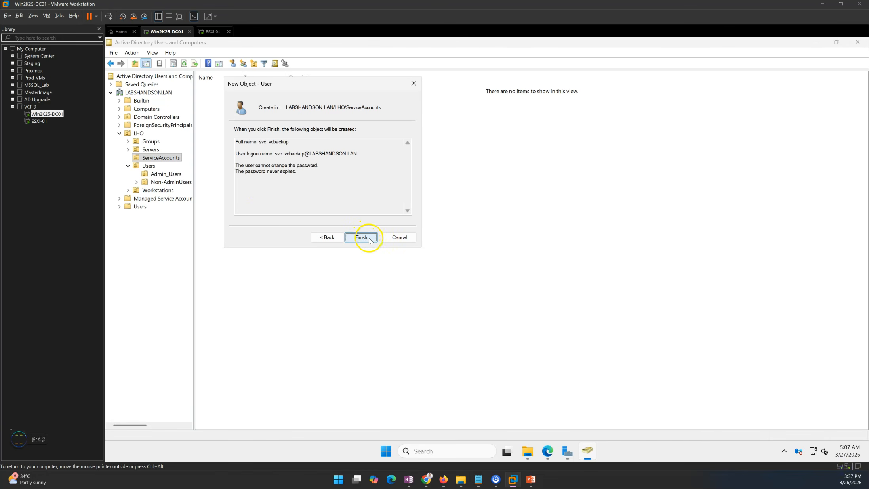
{"action": "left_click", "coordinate": [368, 237]}
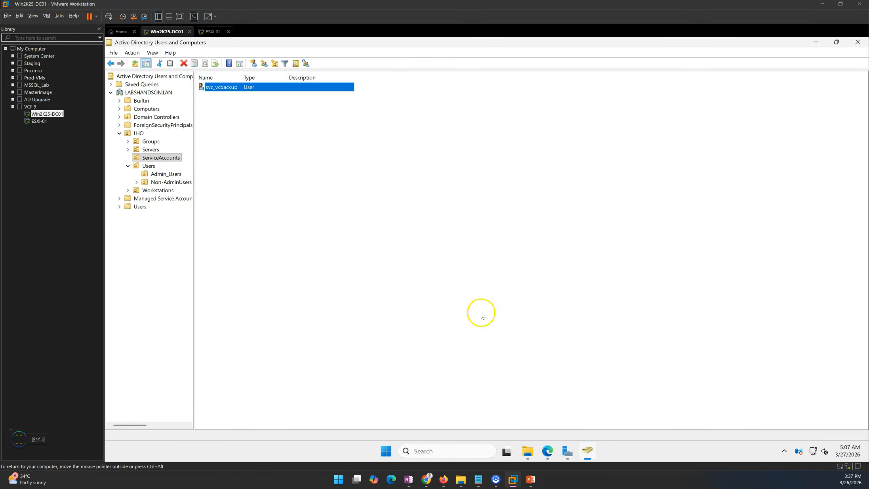
{"action": "left_click", "coordinate": [534, 453]}
Share the vCenterBackup folder, giving Everyone full control of the share
{"action": "right_click", "coordinate": [321, 174]}
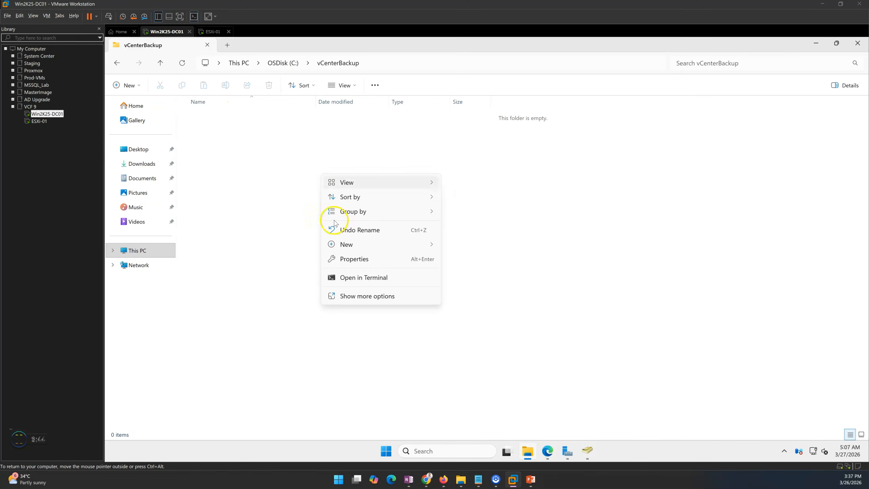
{"action": "left_click", "coordinate": [348, 259]}
{"action": "left_click_drag", "start_coordinate": [415, 233], "coordinate": [341, 152]}
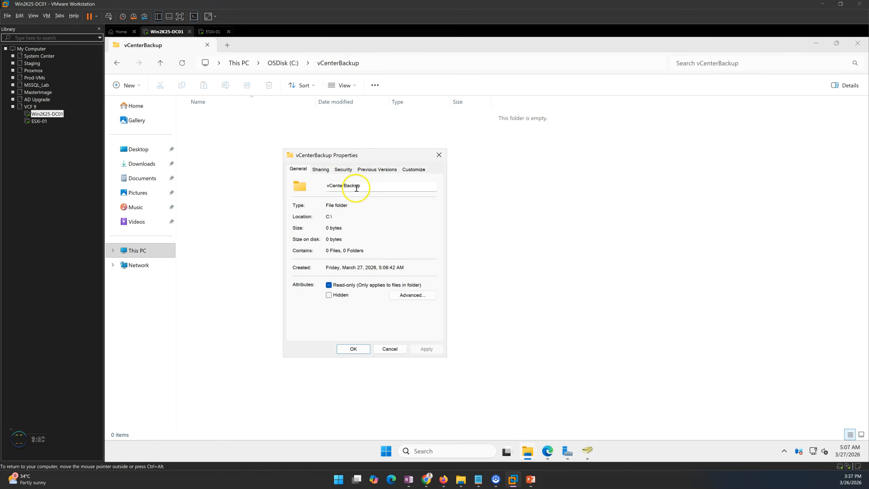
{"action": "left_click", "coordinate": [321, 170]}
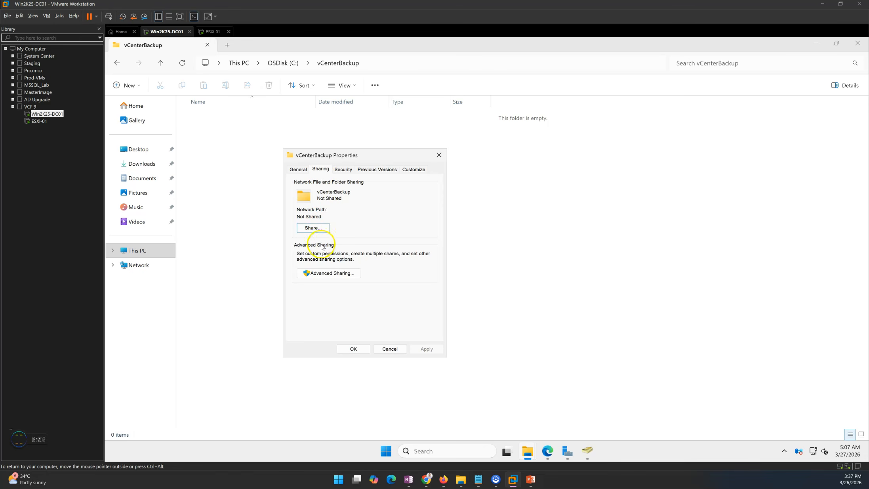
{"action": "left_click", "coordinate": [326, 274]}
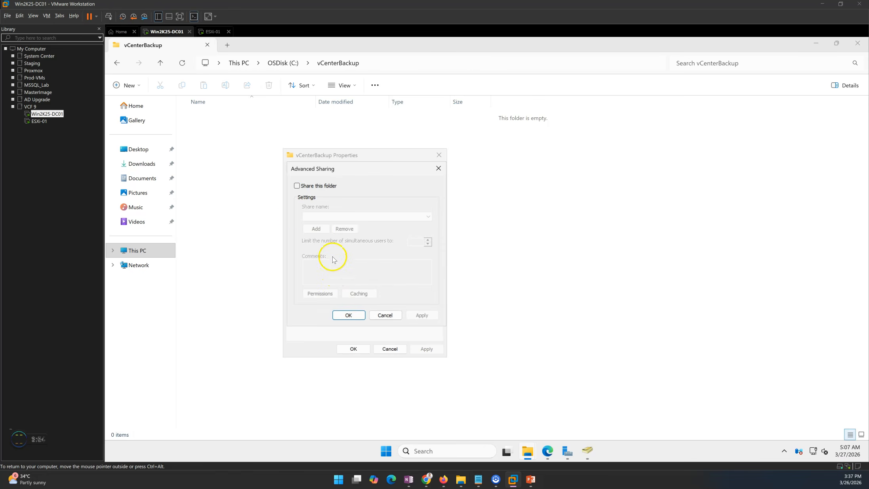
{"action": "left_click", "coordinate": [306, 186]}
{"action": "left_click", "coordinate": [320, 293]}
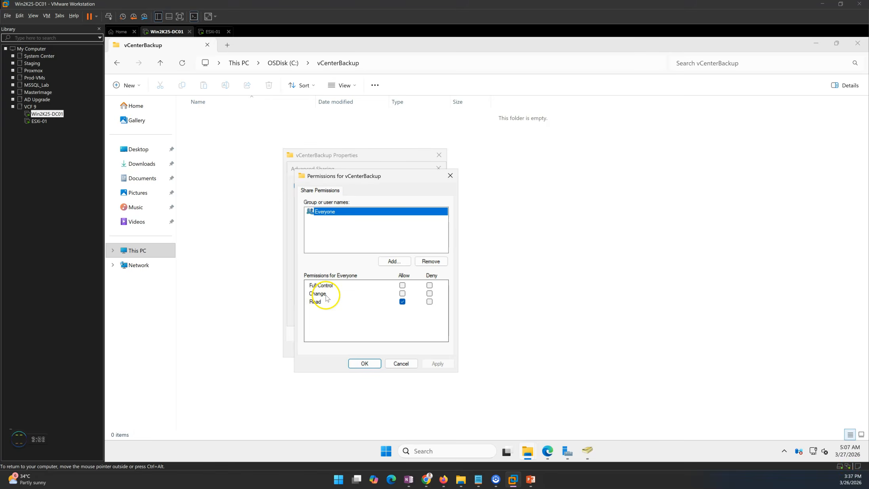
{"action": "left_click", "coordinate": [402, 285]}
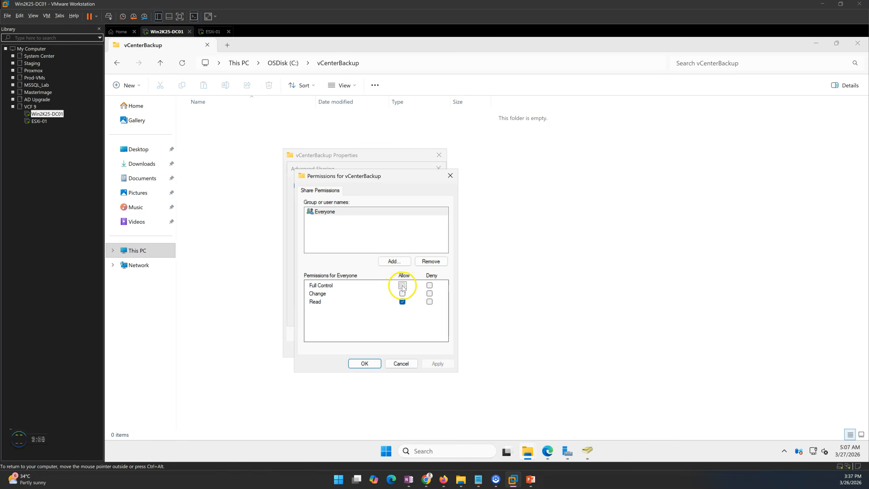
{"action": "left_click", "coordinate": [437, 364]}
{"action": "left_click", "coordinate": [364, 363]}
{"action": "left_click", "coordinate": [421, 316]}
{"action": "left_click", "coordinate": [348, 315]}
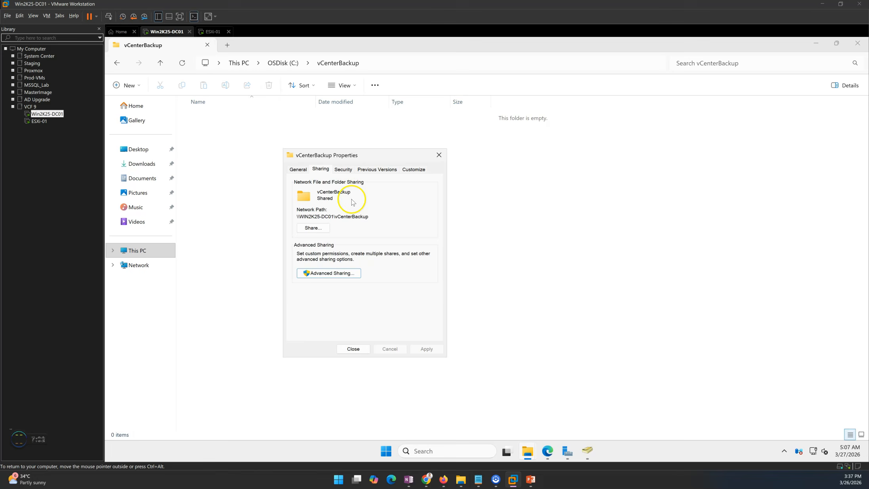
Grant svc_vcbackup Modify permission in the folder's security settings and close Properties
{"action": "left_click", "coordinate": [343, 169]}
{"action": "left_click", "coordinate": [401, 245]}
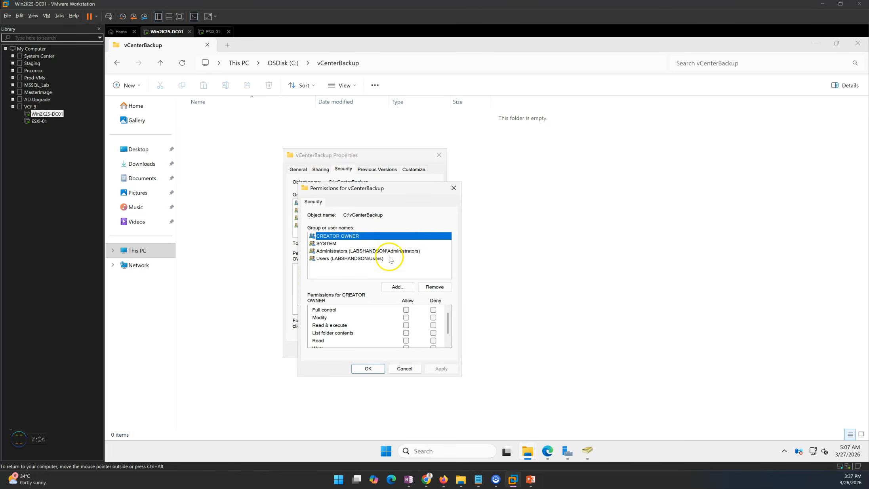
{"action": "left_click", "coordinate": [398, 286]}
{"action": "type", "text": "svc_vcbackup"}
{"action": "left_click", "coordinate": [481, 266]}
{"action": "left_click", "coordinate": [448, 294]}
{"action": "left_click", "coordinate": [406, 317]}
{"action": "left_click_drag", "start_coordinate": [448, 322], "coordinate": [448, 343]}
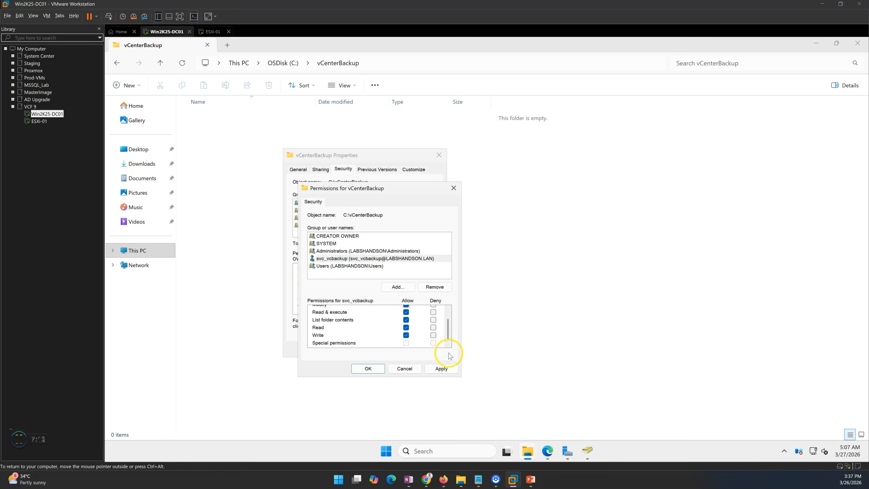
{"action": "left_click", "coordinate": [441, 369]}
{"action": "left_click", "coordinate": [369, 369]}
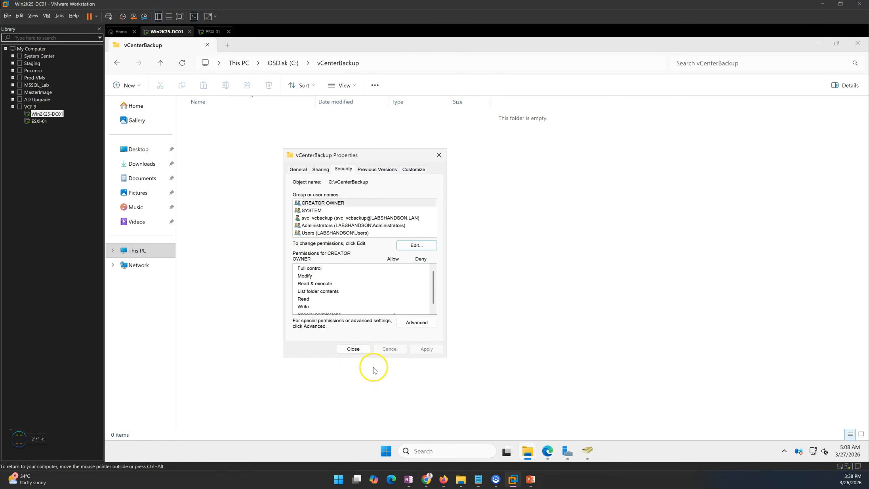
{"action": "left_click", "coordinate": [353, 350]}
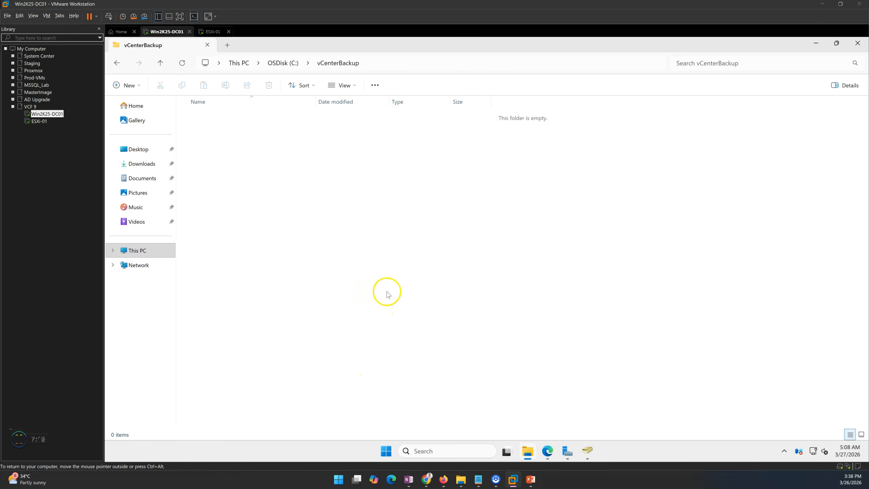
Open the vCenterBackup share on \\192.168.0.11 from Run to confirm it is empty
{"action": "left_click", "coordinate": [857, 43]}
{"action": "left_click", "coordinate": [388, 442]}
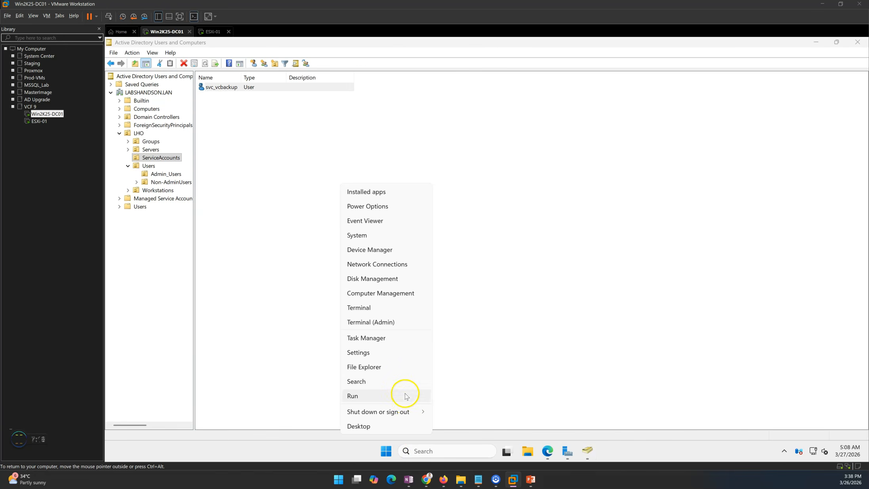
{"action": "left_click", "coordinate": [385, 398]}
{"action": "type", "text": "\\192.168.0.11"}
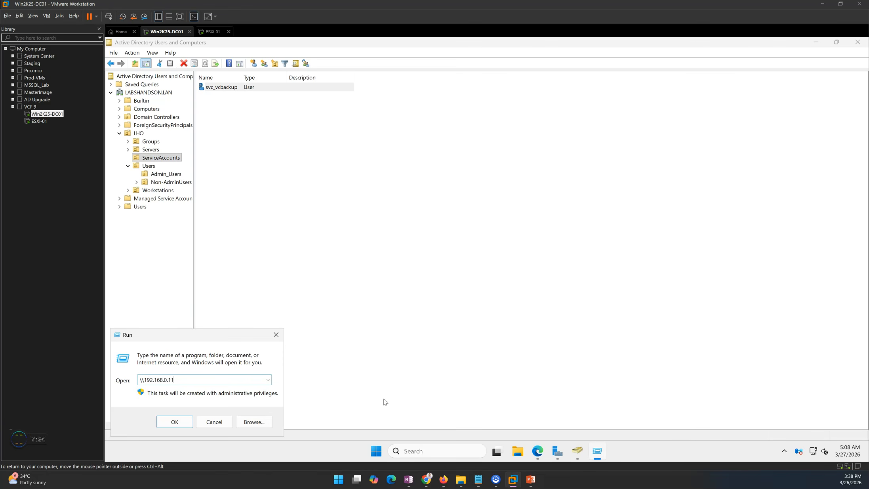
{"action": "key", "text": "Return"}
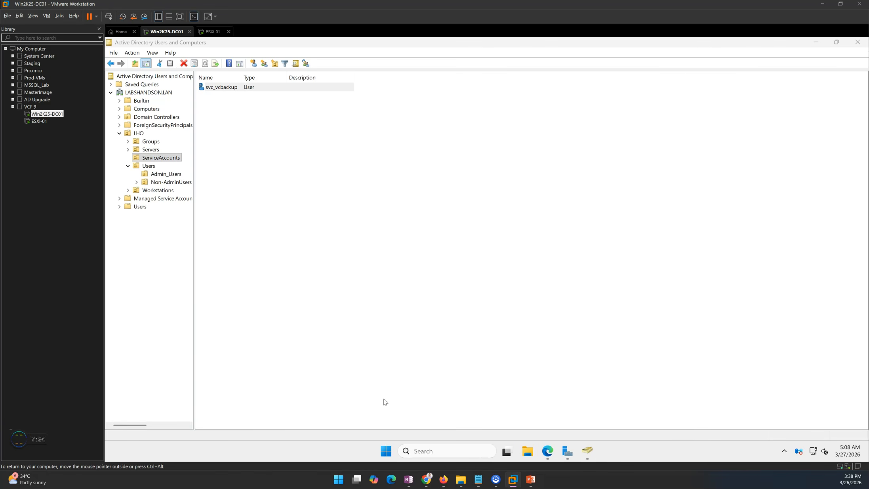
{"action": "left_click", "coordinate": [454, 115]}
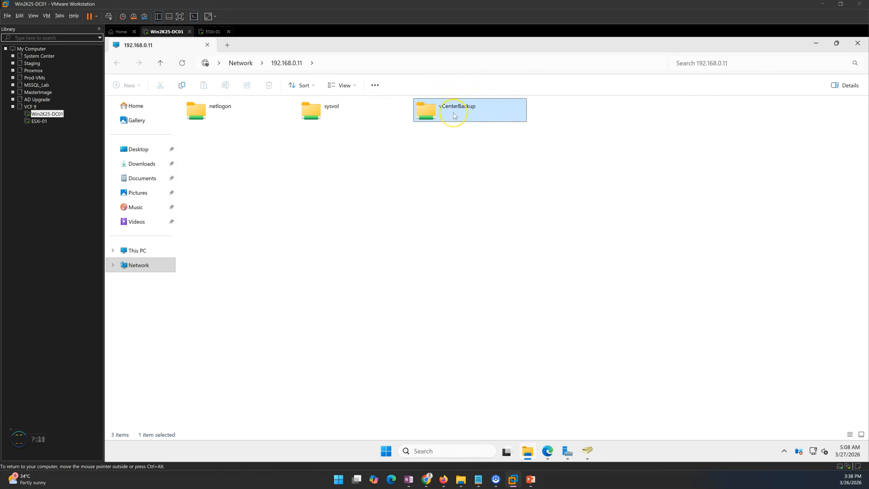
{"action": "double_click", "coordinate": [454, 116]}
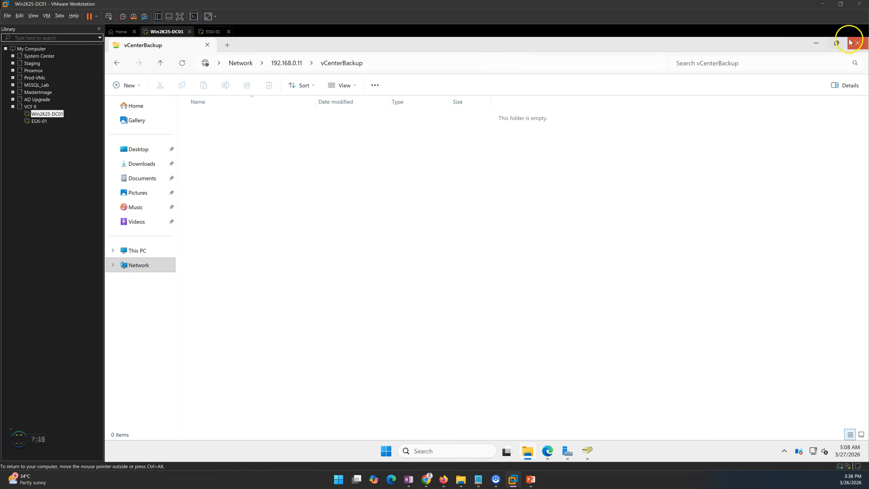
Minimise the share window and return to the PowerPoint slideshow
{"action": "left_click", "coordinate": [528, 451]}
{"action": "mouse_move", "coordinate": [534, 483]}
{"action": "left_click", "coordinate": [526, 444]}
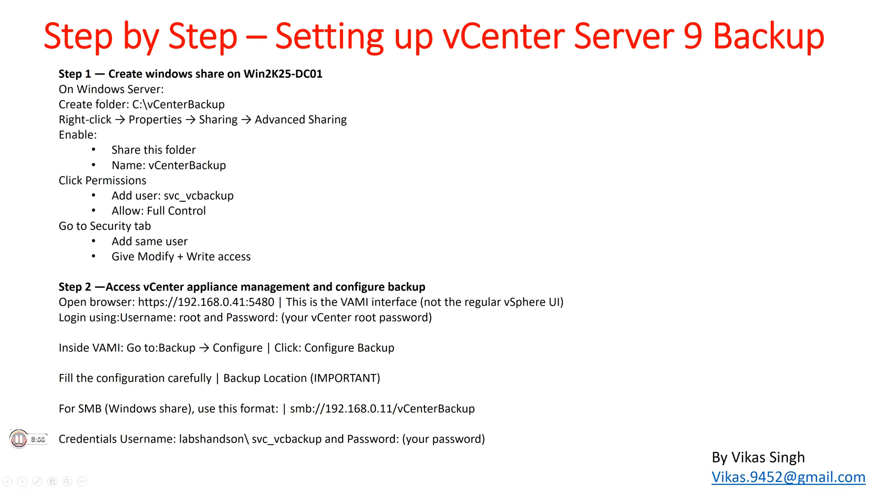
Exit the slideshow and switch back to the VM
{"action": "key", "text": "alt+Tab"}
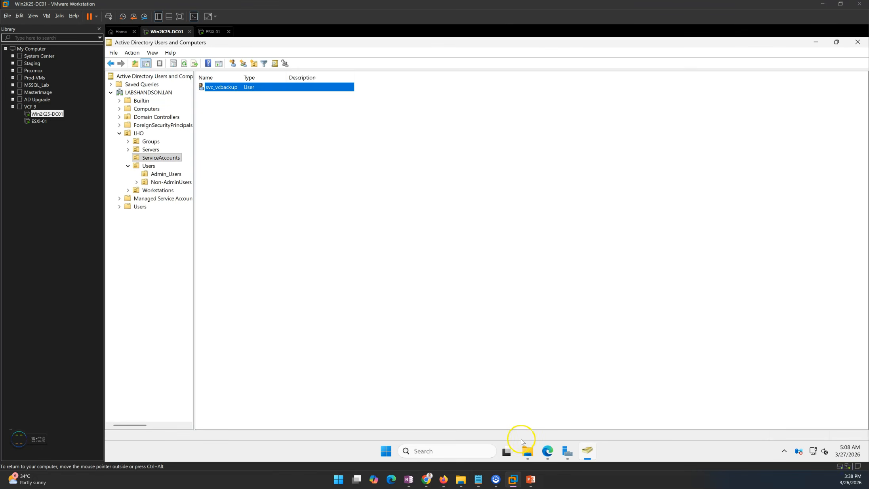
Load the copied vCenter host address with :5480 in a new Edge tab and focus User name
{"action": "left_click", "coordinate": [549, 453]}
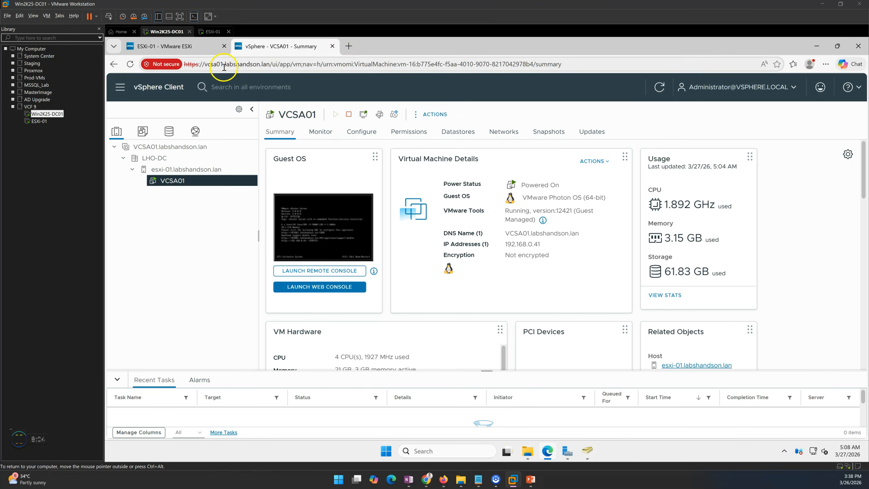
{"action": "left_click_drag", "start_coordinate": [270, 64], "coordinate": [182, 66]}
{"action": "key", "text": "ctrl+c"}
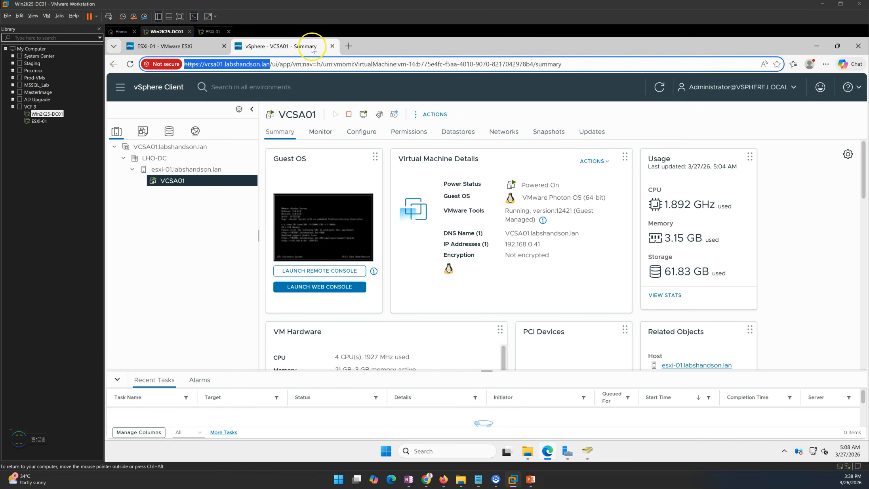
{"action": "left_click", "coordinate": [349, 45]}
{"action": "key", "text": "ctrl+v"}
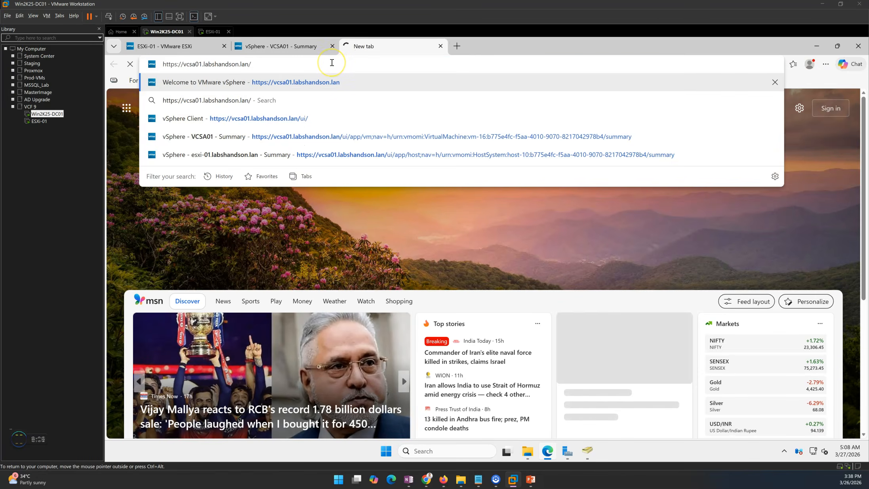
{"action": "key", "text": "BackSpace"}
{"action": "type", "text": ":548"}
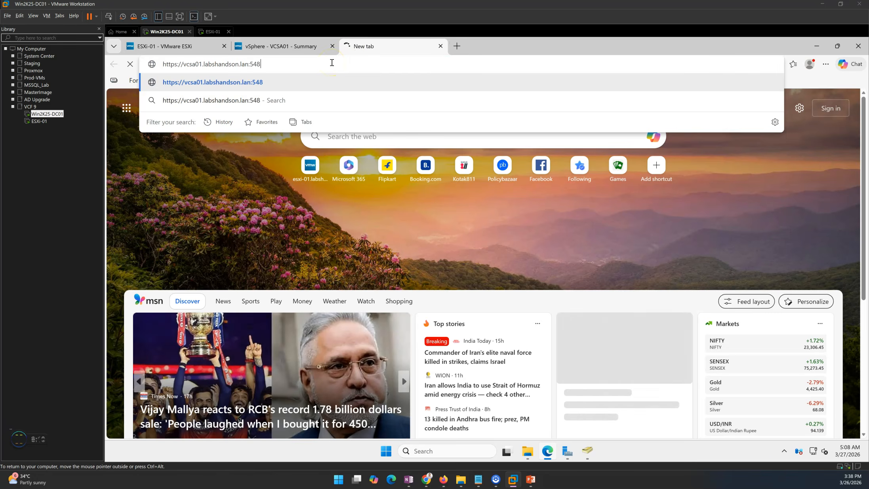
{"action": "type", "text": "0"}
{"action": "key", "text": "Return"}
{"action": "left_click", "coordinate": [224, 274]}
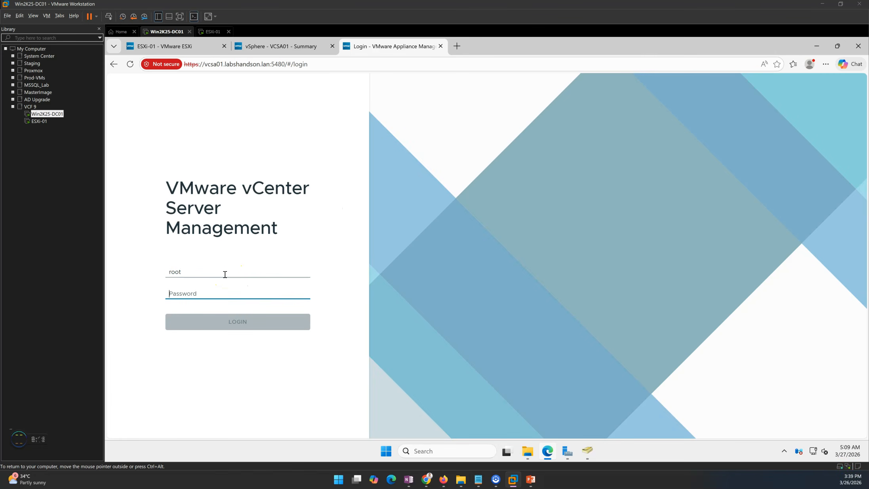
Log in as root and go to the Backup page, whose schedule shows Not configured
{"action": "type", "text": "*********"}
{"action": "key", "text": "Return"}
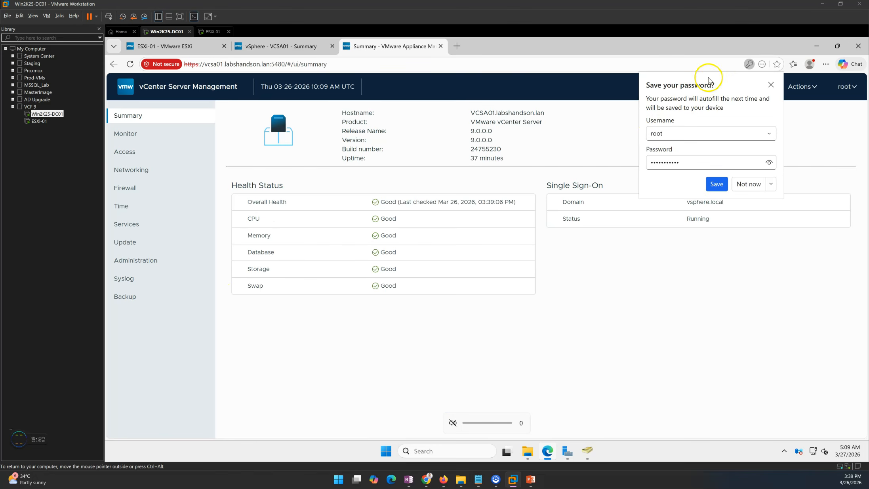
{"action": "left_click", "coordinate": [771, 84]}
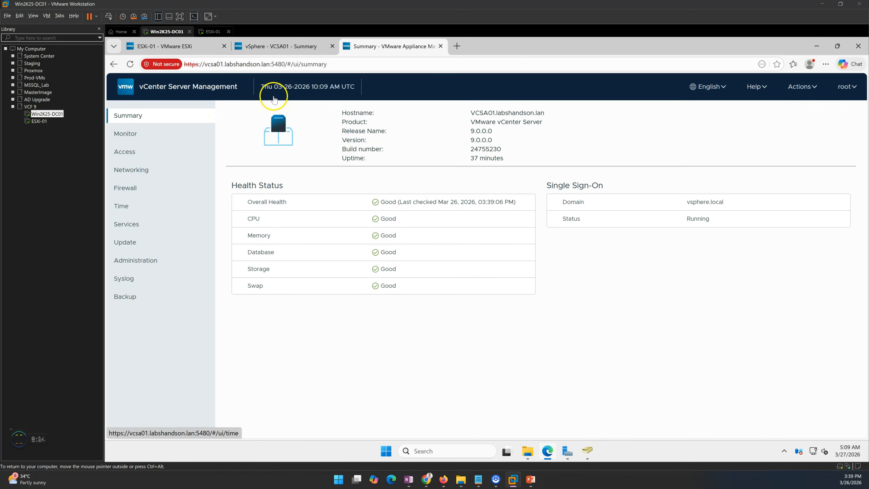
{"action": "left_click", "coordinate": [130, 300]}
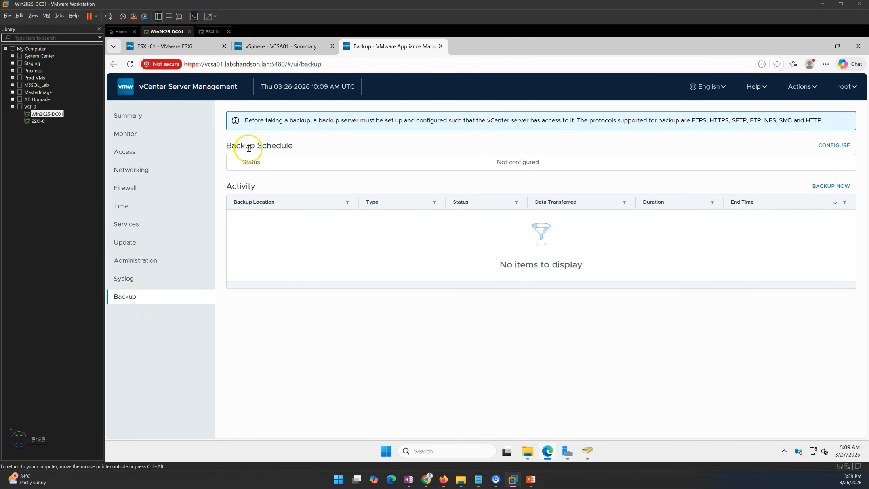
{"action": "left_click_drag", "start_coordinate": [246, 149], "coordinate": [348, 147]}
{"action": "left_click_drag", "start_coordinate": [480, 163], "coordinate": [554, 163]}
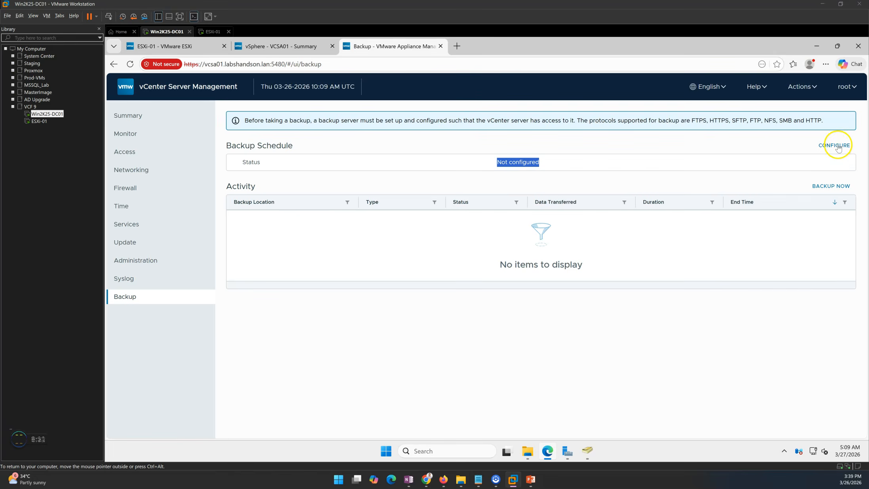
Start a backup schedule to smb://192.168.0.11/vCenterBackup with the domain backup account's user name
{"action": "left_click", "coordinate": [838, 147]}
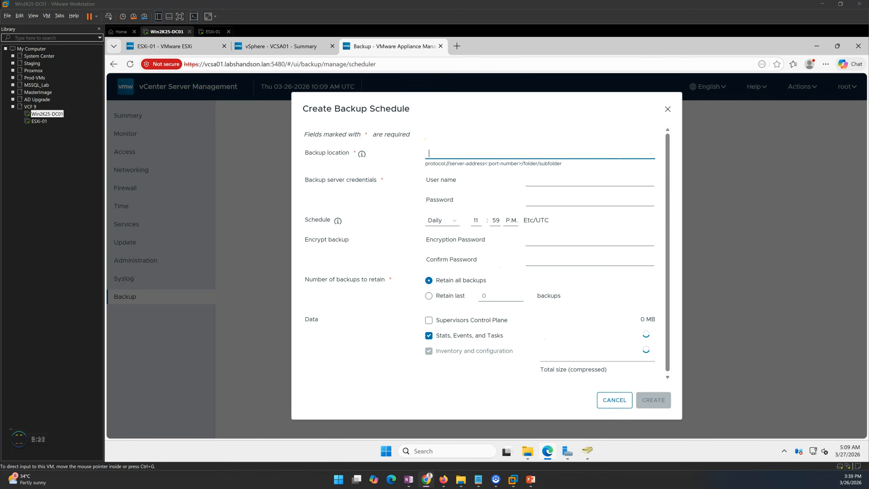
{"action": "left_click", "coordinate": [458, 153]}
{"action": "type", "text": "smb://192.168.0.11/vCenterBackup"}
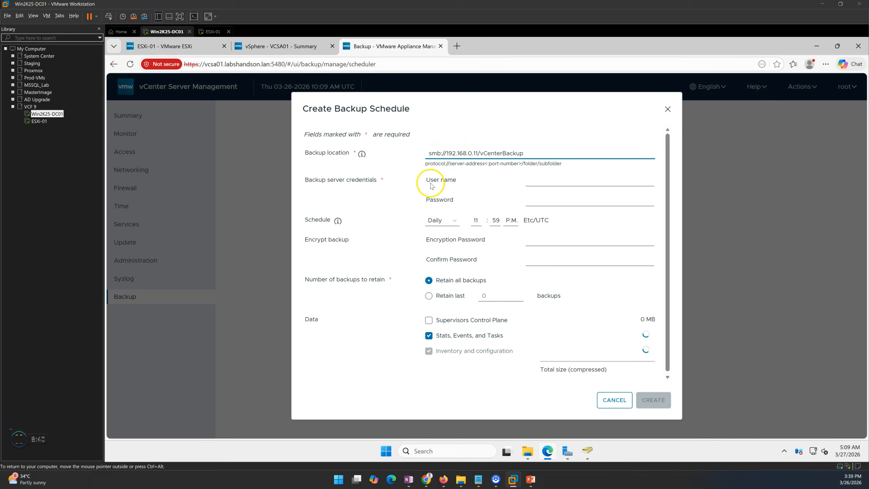
{"action": "left_click_drag", "start_coordinate": [441, 153], "coordinate": [533, 153]}
{"action": "left_click", "coordinate": [442, 153]}
{"action": "left_click", "coordinate": [544, 183]}
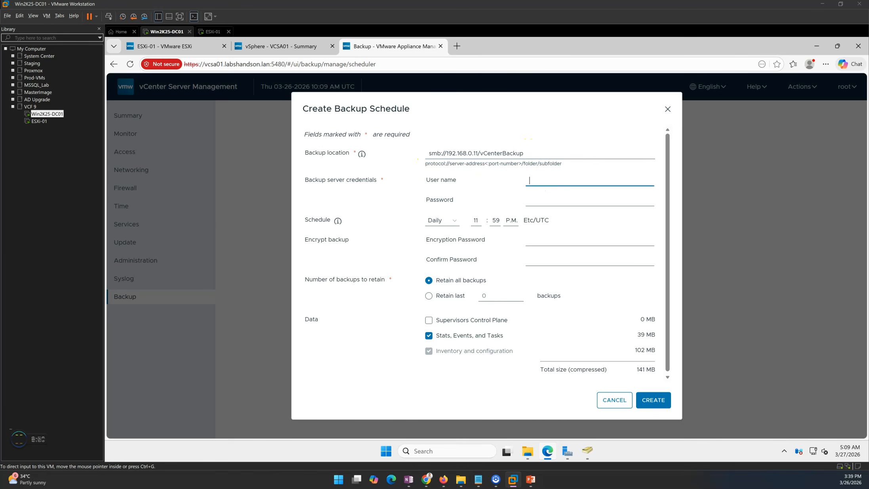
{"action": "left_click", "coordinate": [546, 181]}
{"action": "type", "text": "labshandson\\svc_vcbackup"}
{"action": "left_click", "coordinate": [530, 181]}
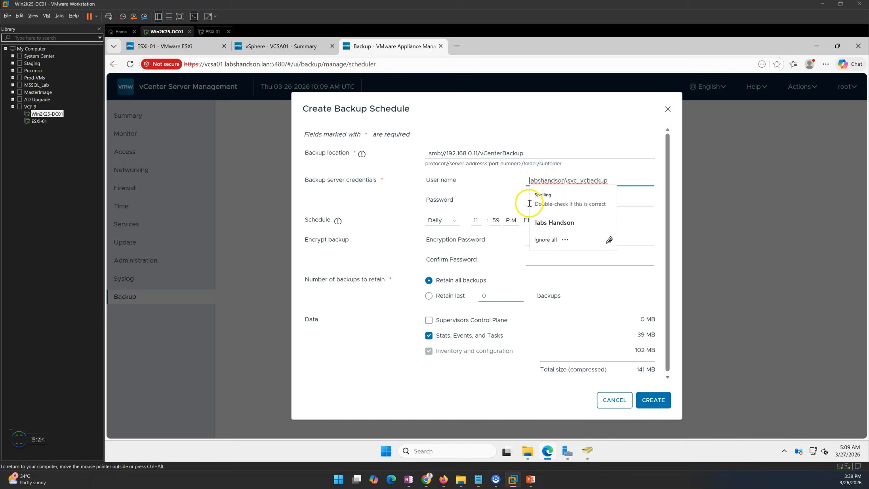
{"action": "left_click", "coordinate": [604, 201]}
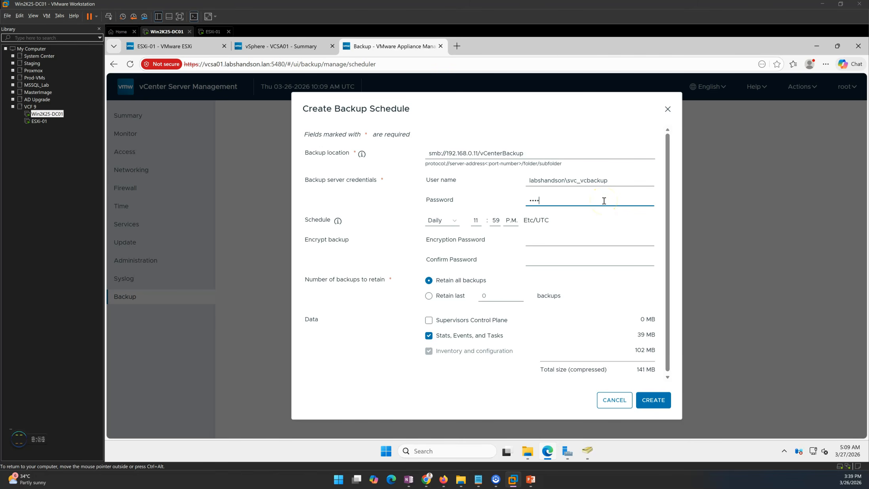
Set the daily backup time to 07:00 P.M
{"action": "left_click", "coordinate": [496, 221]}
{"action": "scroll", "coordinate": [496, 273], "scroll_direction": "up", "scroll_amount": 5}
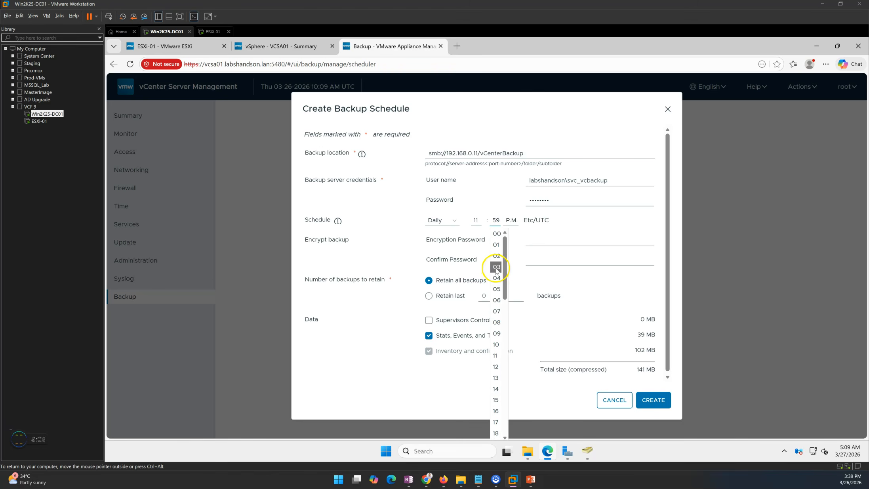
{"action": "left_click", "coordinate": [496, 234]}
{"action": "left_click", "coordinate": [478, 223]}
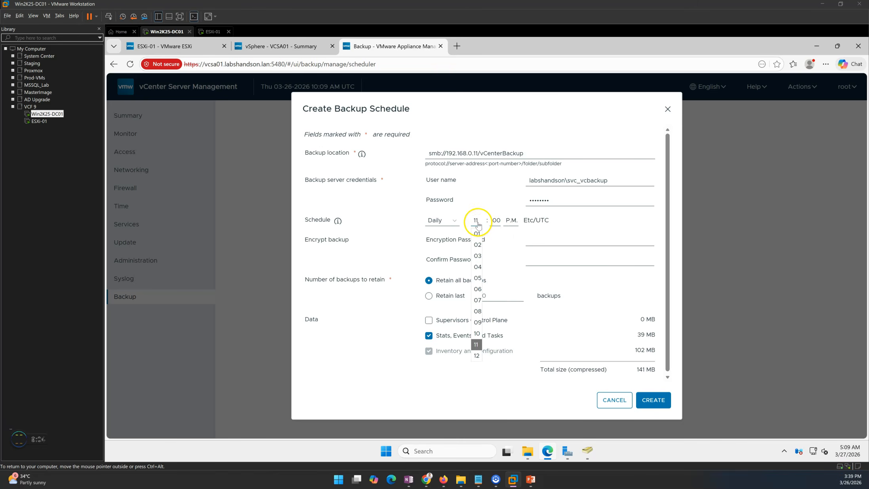
{"action": "left_click", "coordinate": [479, 302]}
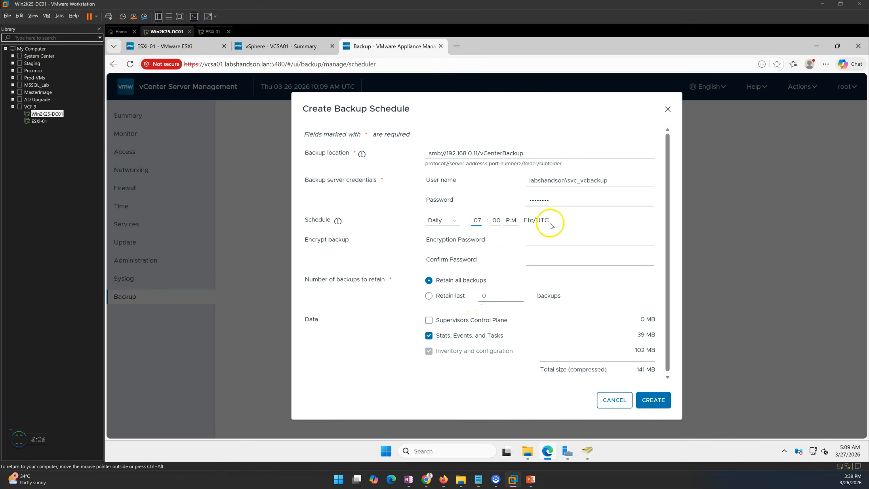
{"action": "left_click", "coordinate": [540, 240]}
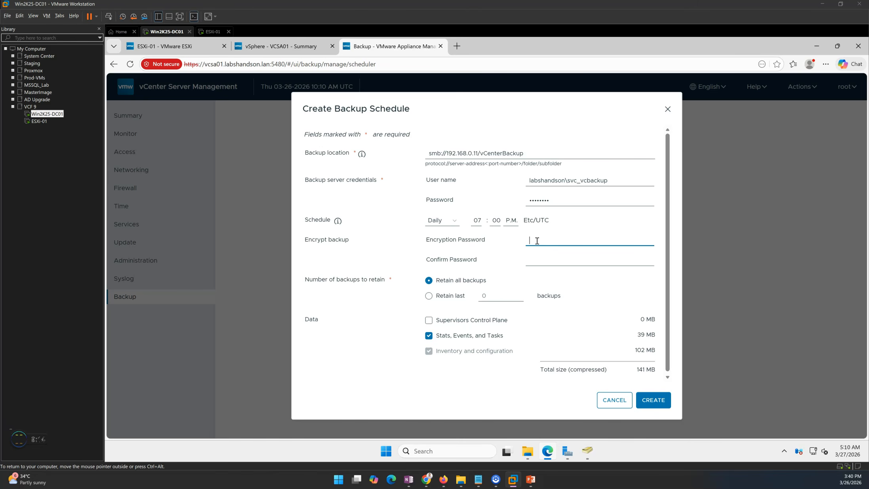
Enter and confirm the backup encryption password
{"action": "type", "text": "••"}
{"action": "key", "text": "Tab"}
{"action": "type", "text": "••"}
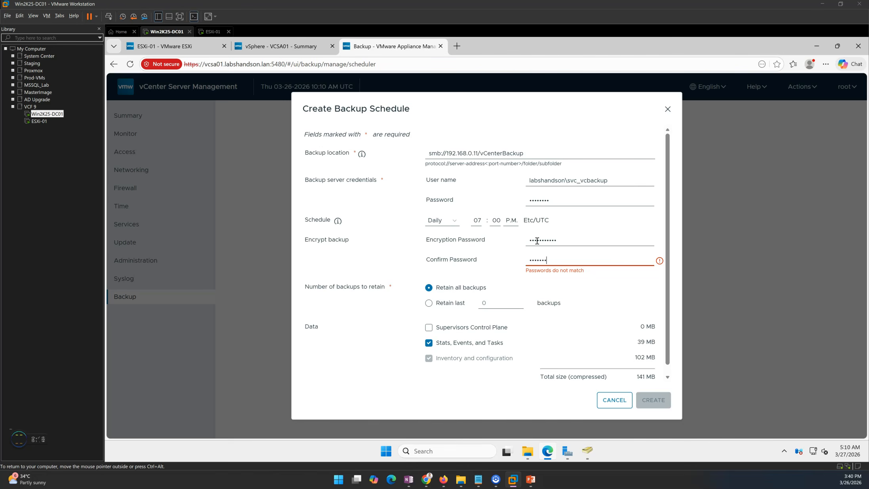
{"action": "type", "text": "•"}
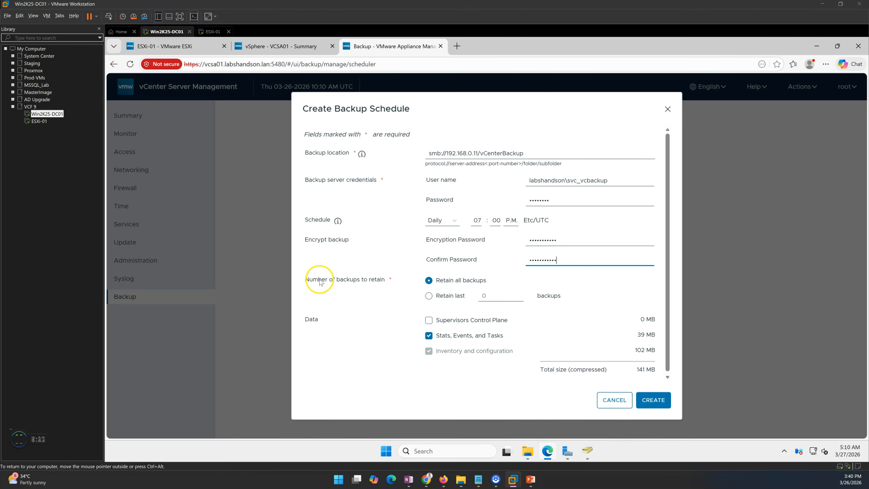
{"action": "left_click", "coordinate": [438, 280]}
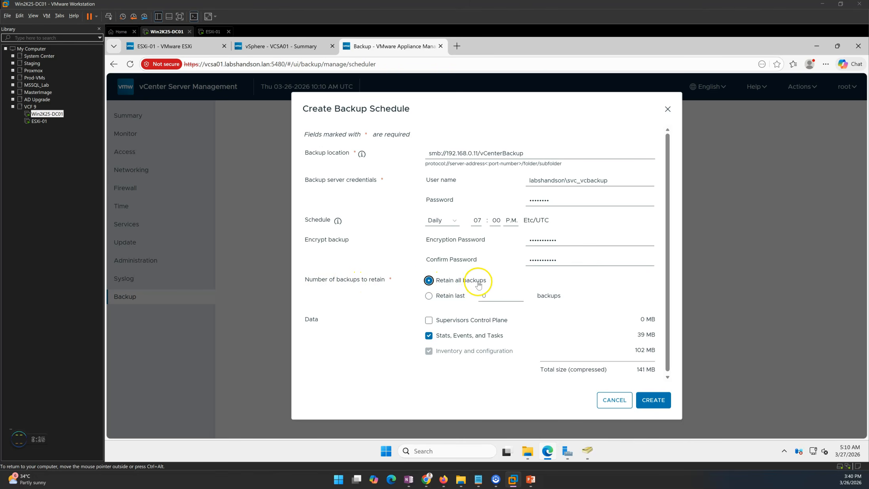
Set retention to keep only the last 30 backups
{"action": "left_click", "coordinate": [448, 301]}
{"action": "left_click", "coordinate": [488, 297]}
{"action": "double_click", "coordinate": [489, 297]}
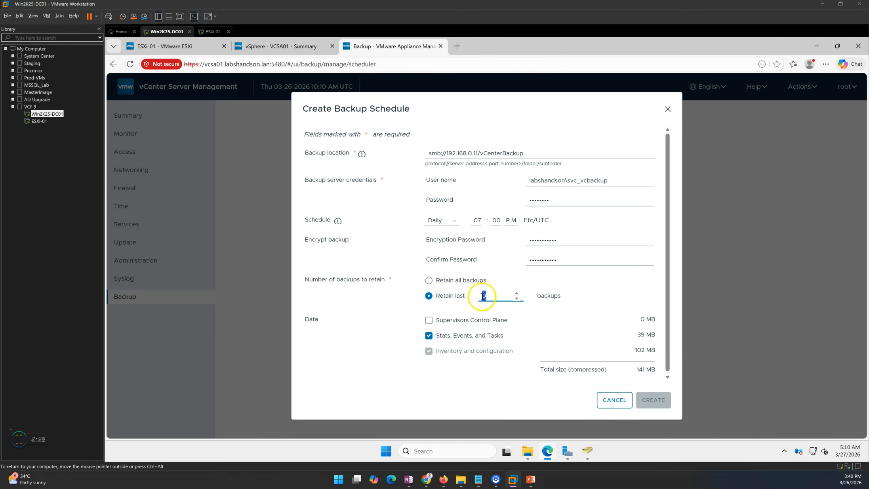
{"action": "type", "text": "14"}
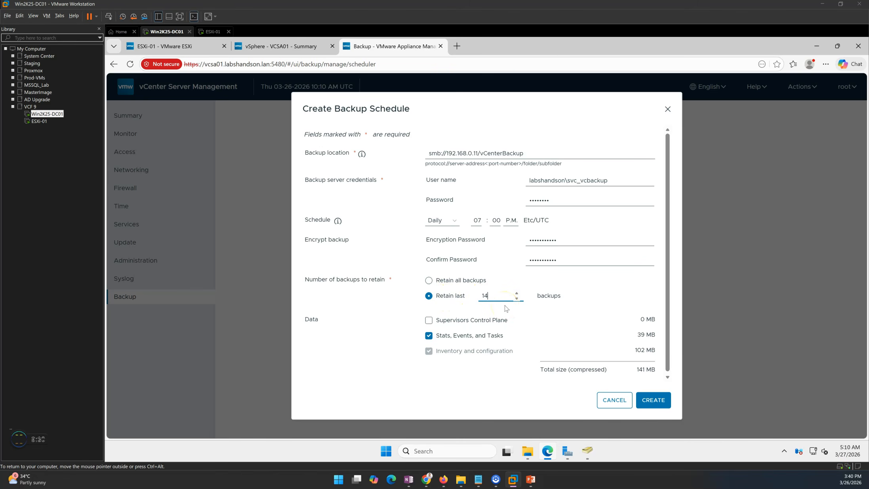
{"action": "left_click_drag", "start_coordinate": [493, 299], "coordinate": [441, 298]}
{"action": "left_click", "coordinate": [483, 307]}
{"action": "scroll", "coordinate": [668, 277], "scroll_direction": "down", "scroll_amount": 1}
{"action": "scroll", "coordinate": [667, 277], "scroll_direction": "up", "scroll_amount": 1}
Create the schedule and expand its status to check the daily 7:00 P.M. settings
{"action": "left_click", "coordinate": [653, 400]}
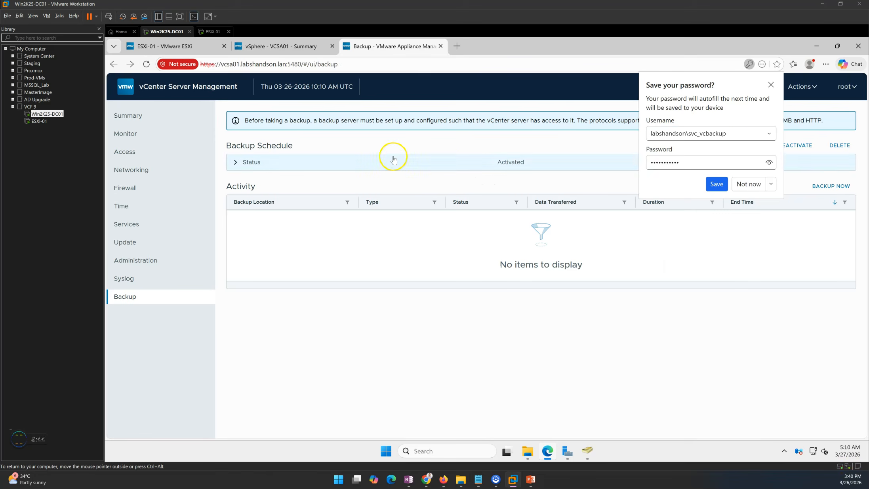
{"action": "left_click", "coordinate": [770, 84]}
{"action": "left_click", "coordinate": [242, 166]}
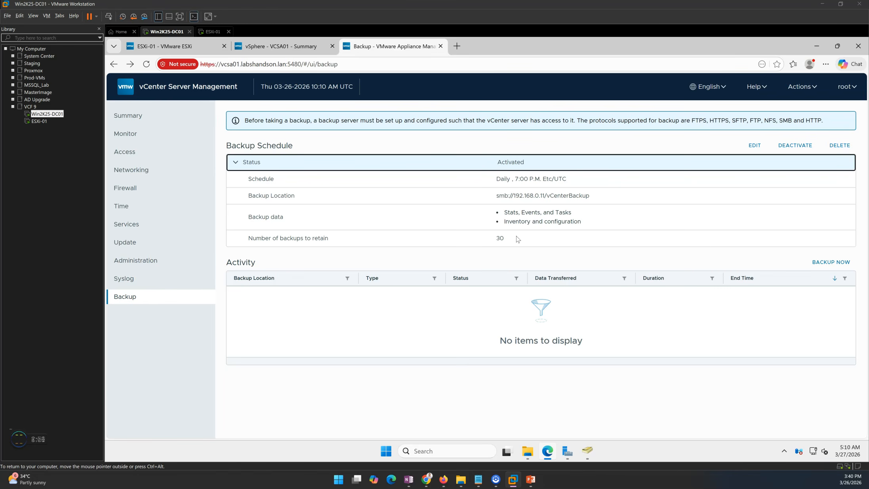
{"action": "left_click", "coordinate": [236, 162]}
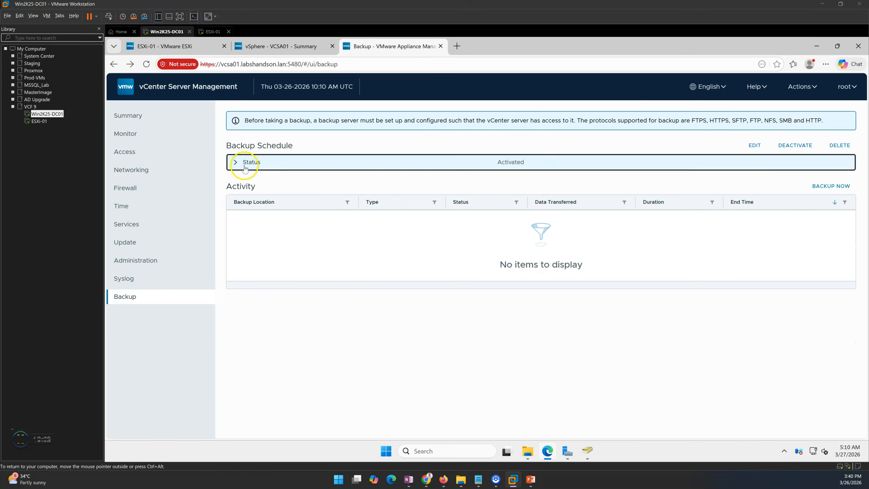
Advance the slideshow to the schedule, manual backup and verification slide, then return to the VM
{"action": "mouse_move", "coordinate": [533, 476]}
{"action": "left_click", "coordinate": [511, 410]}
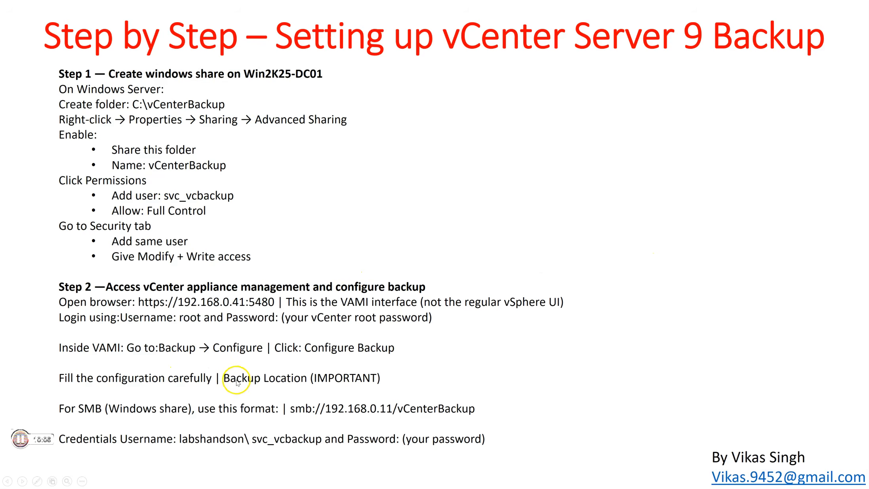
{"action": "left_click", "coordinate": [305, 304]}
{"action": "left_click", "coordinate": [117, 61]}
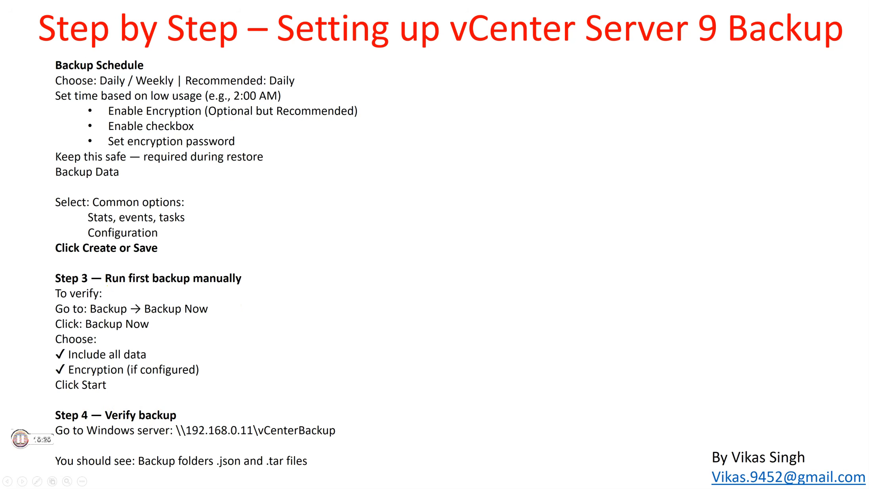
{"action": "key", "text": "alt+Tab"}
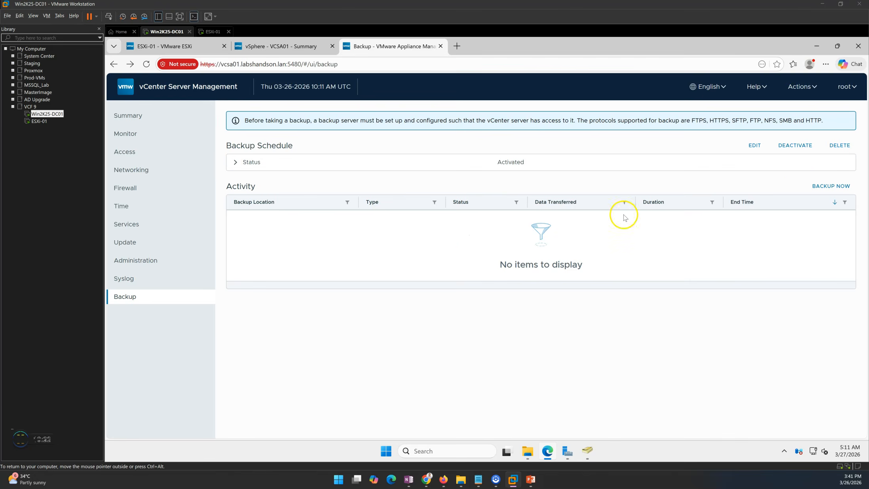
Start an encrypted manual backup labelled '1st Backup', reusing the schedule's location and user name
{"action": "left_click", "coordinate": [814, 186]}
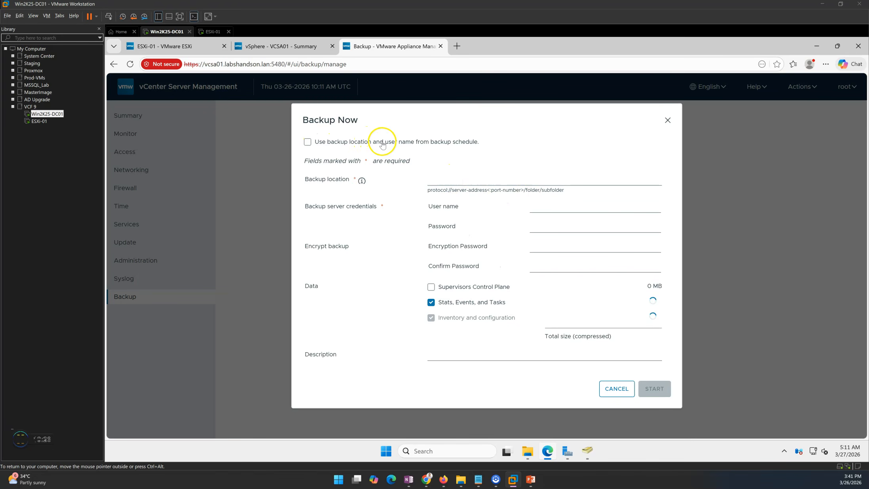
{"action": "left_click", "coordinate": [410, 145]}
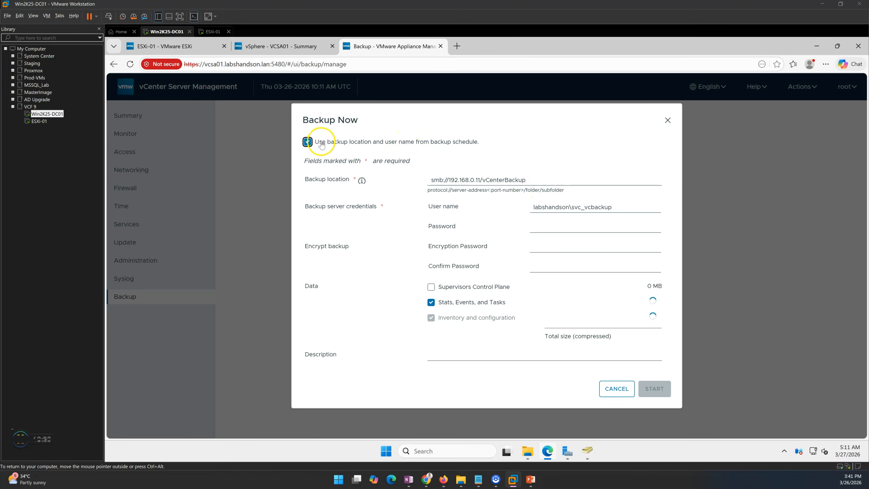
{"action": "left_click", "coordinate": [551, 226]}
{"action": "type", "text": "••"}
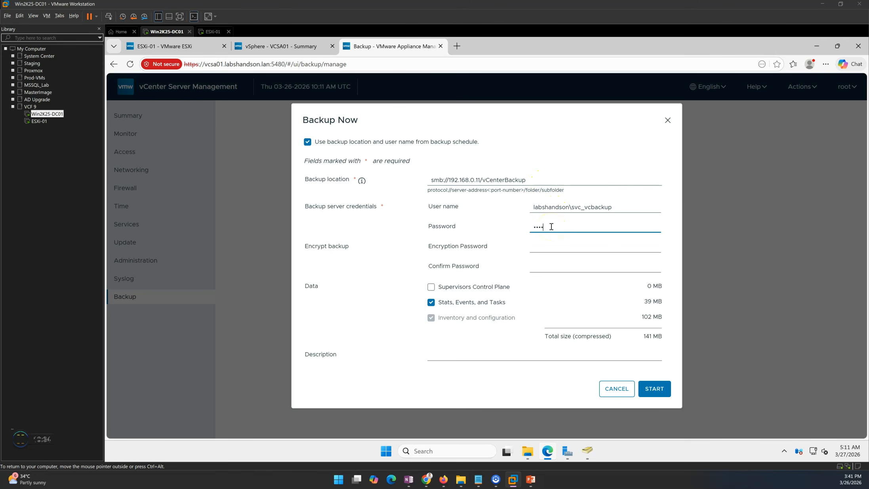
{"action": "key", "text": "Tab"}
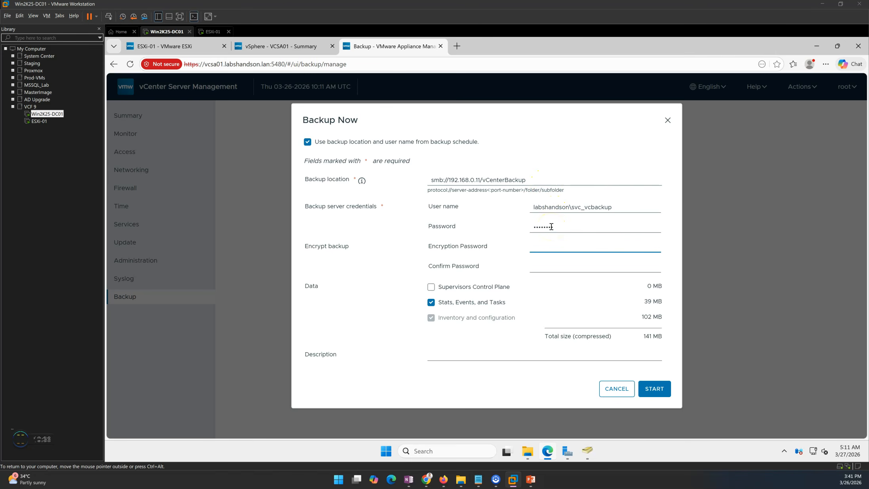
{"action": "type", "text": "••••••"}
{"action": "key", "text": "Tab"}
{"action": "type", "text": "•••••••"}
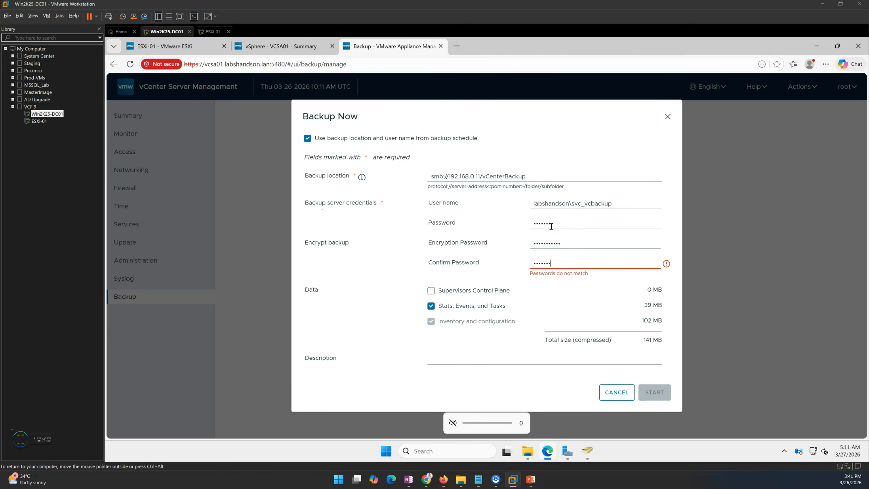
{"action": "type", "text": "••••"}
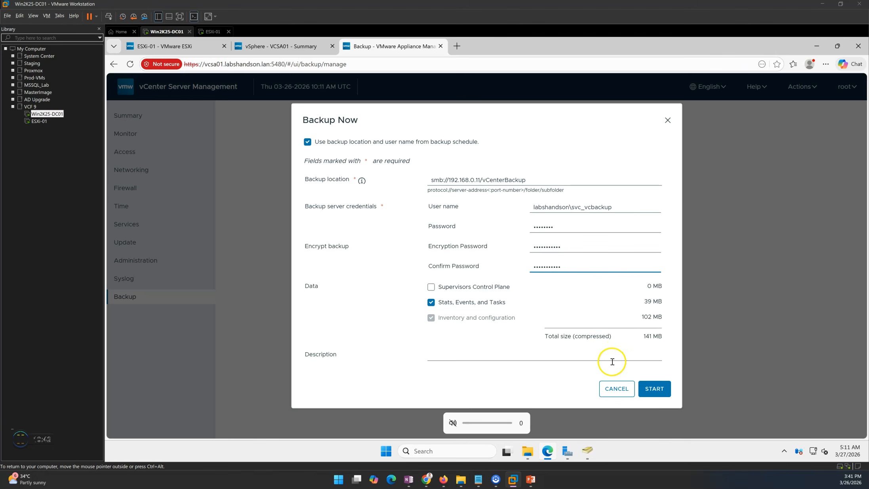
{"action": "left_click", "coordinate": [546, 357]}
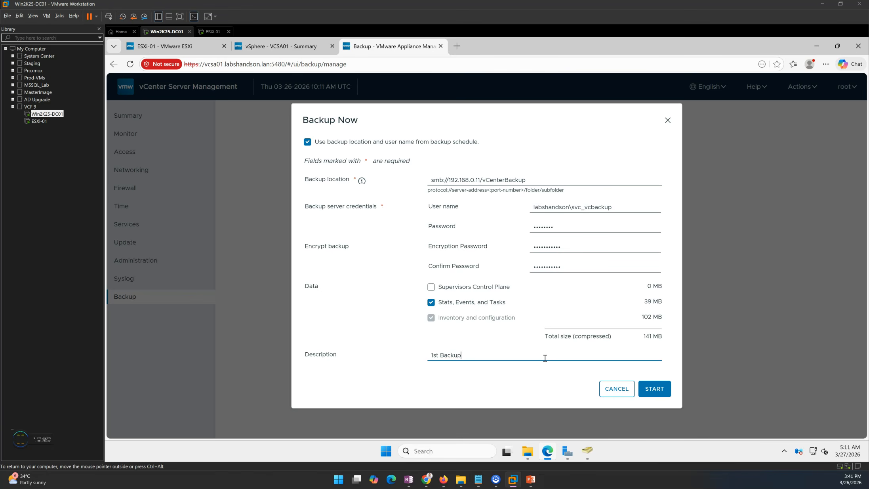
{"action": "left_click", "coordinate": [654, 389]}
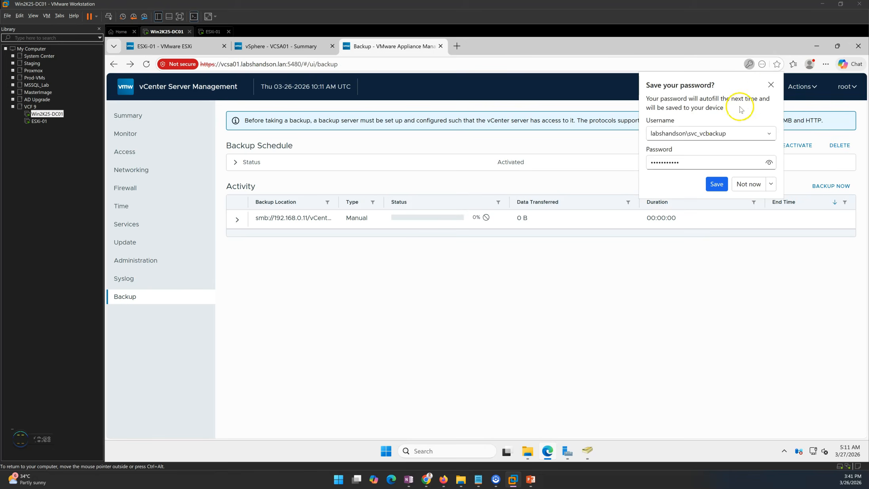
Dismiss the password prompt and trace the backup path vCenterBackup/vCenter/sn_VCSA01.labshandson.lan, then open vSphere Client
{"action": "left_click", "coordinate": [771, 84]}
{"action": "left_click", "coordinate": [236, 219]}
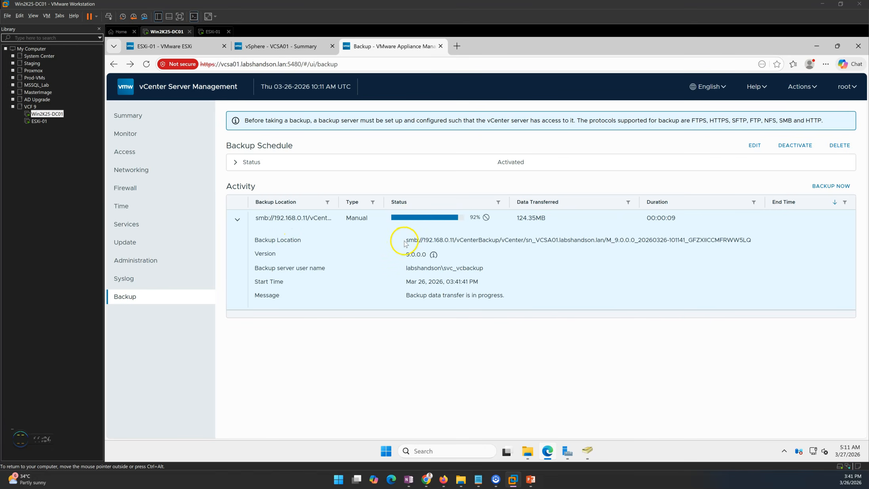
{"action": "left_click_drag", "start_coordinate": [406, 240], "coordinate": [559, 240]}
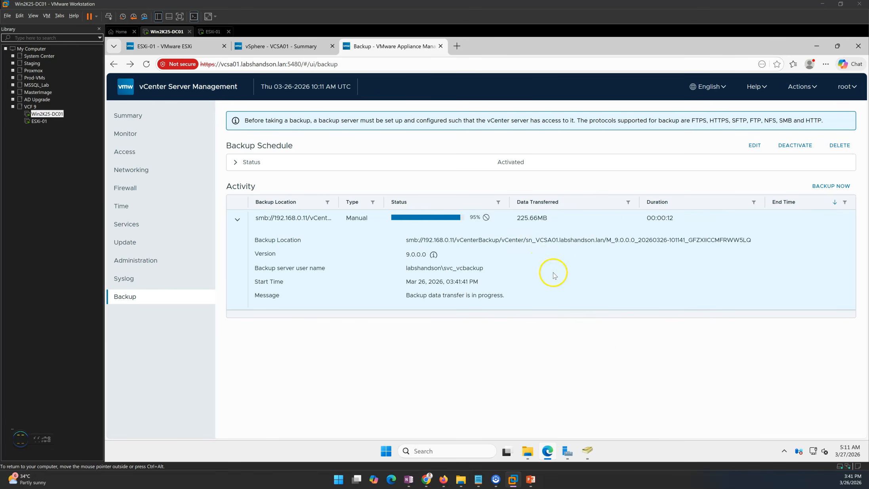
{"action": "double_click", "coordinate": [498, 240]}
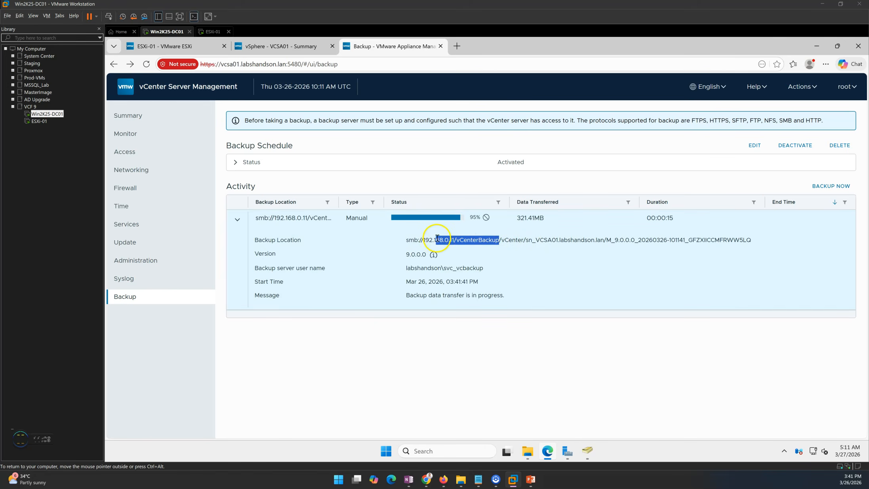
{"action": "double_click", "coordinate": [508, 240]}
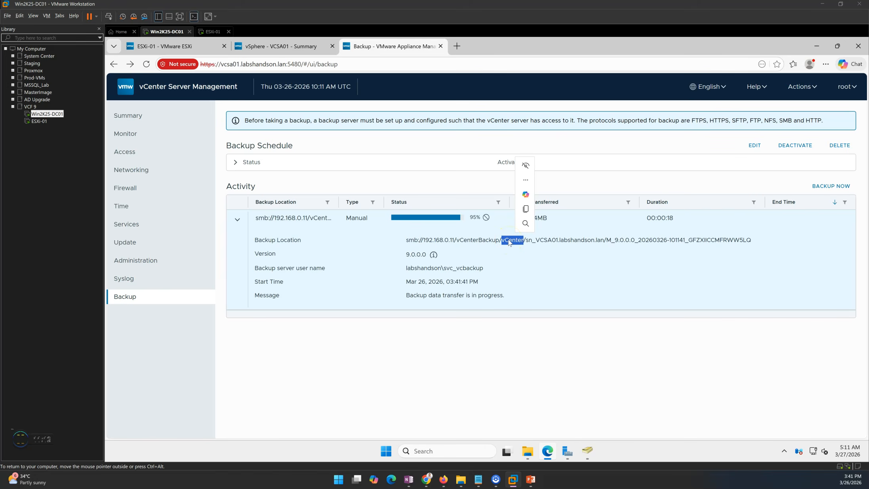
{"action": "left_click", "coordinate": [527, 241]}
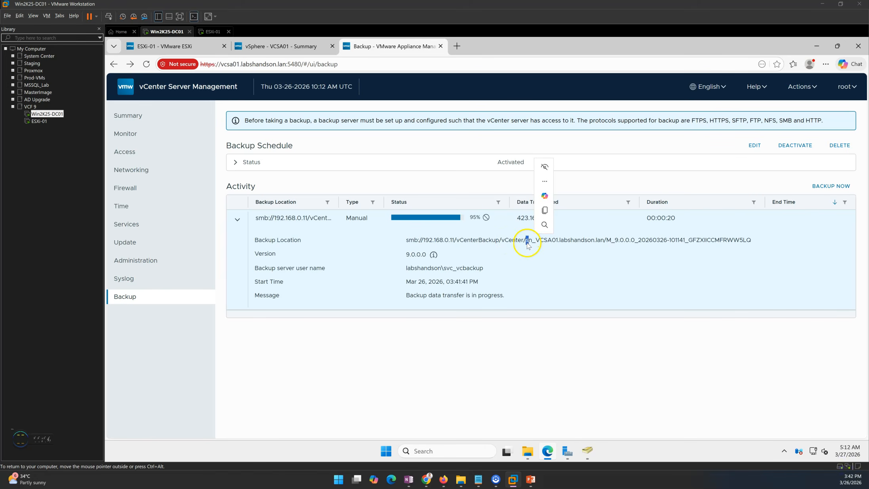
{"action": "left_click_drag", "start_coordinate": [527, 242], "coordinate": [606, 242]}
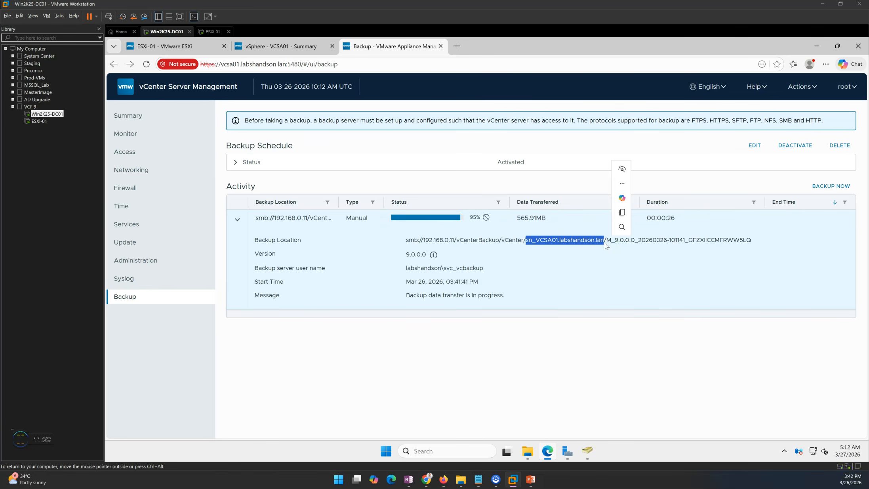
{"action": "left_click", "coordinate": [289, 44]}
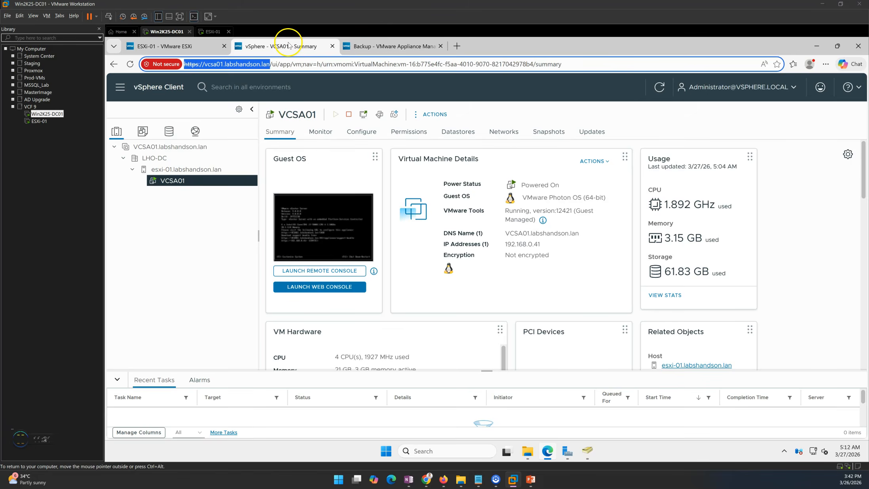
Review the VCSA01.labshandson.lan vCenter summary and its name in the vSphere Client
{"action": "left_click", "coordinate": [163, 148]}
{"action": "left_click_drag", "start_coordinate": [278, 114], "coordinate": [393, 116]}
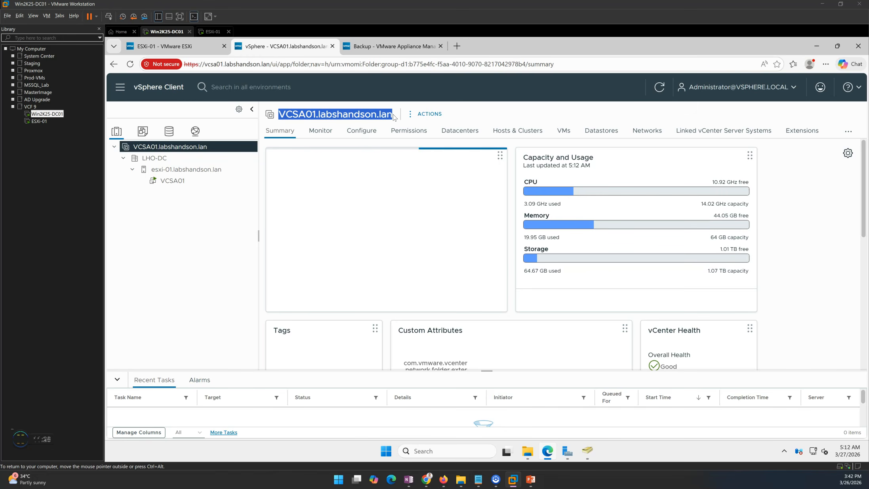
{"action": "left_click_drag", "start_coordinate": [279, 115], "coordinate": [394, 114]}
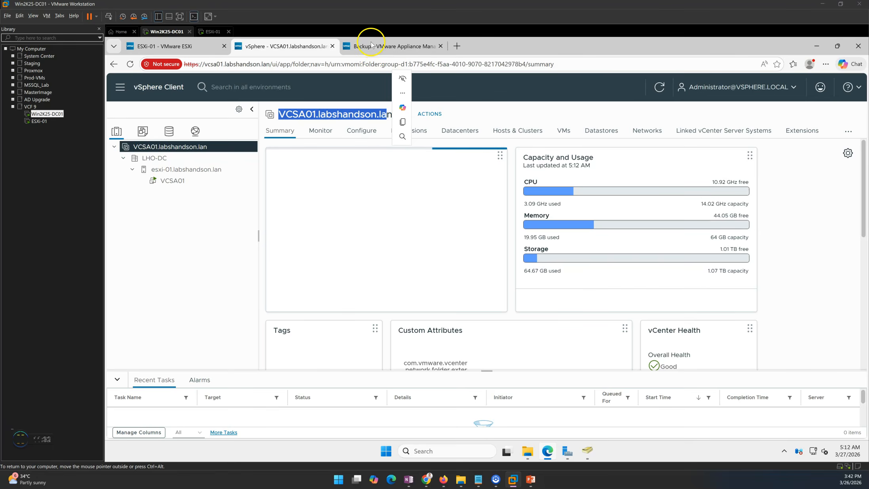
Check the completed backup's folder path in VAMI, then view the vCenterBackup share in File Explorer
{"action": "left_click", "coordinate": [374, 46]}
{"action": "left_click", "coordinate": [555, 371]}
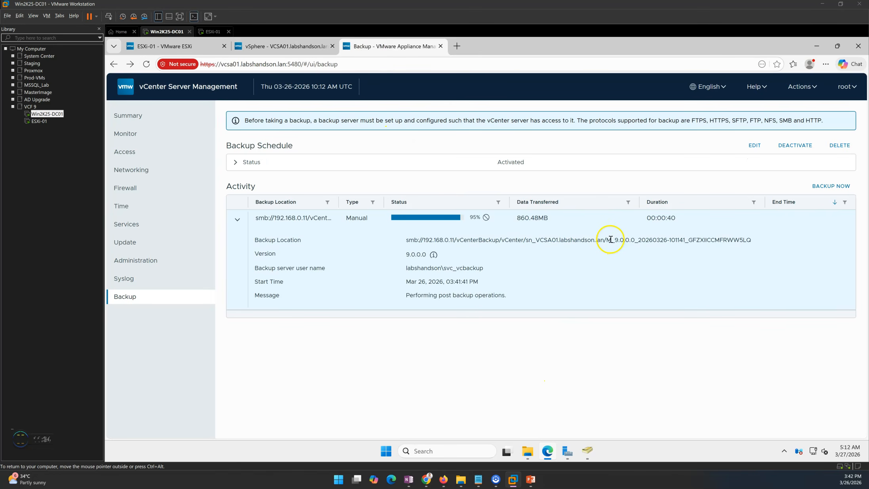
{"action": "left_click_drag", "start_coordinate": [607, 240], "coordinate": [742, 249]}
{"action": "left_click", "coordinate": [511, 355]}
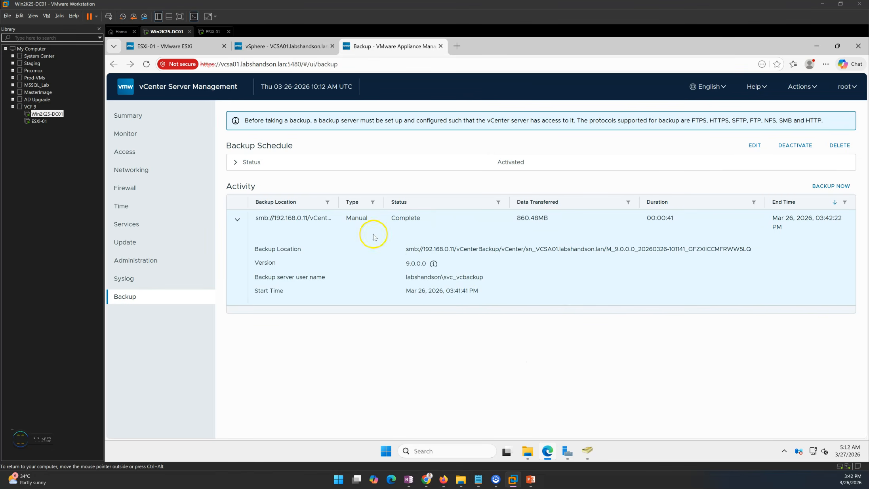
{"action": "left_click", "coordinate": [527, 451]}
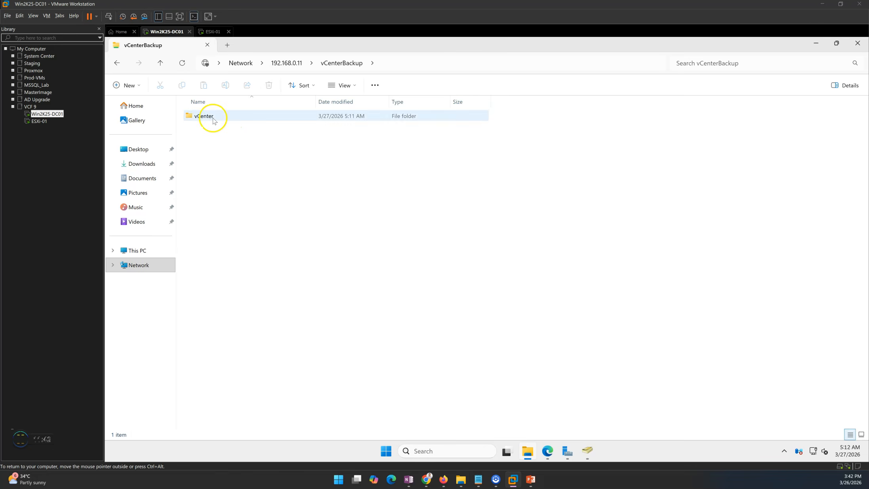
Browse to vCenter\sn_VCSA01.labshandson.lan, widen Name to read the 860 MB backup folder, then return to VAMI
{"action": "double_click", "coordinate": [204, 115]}
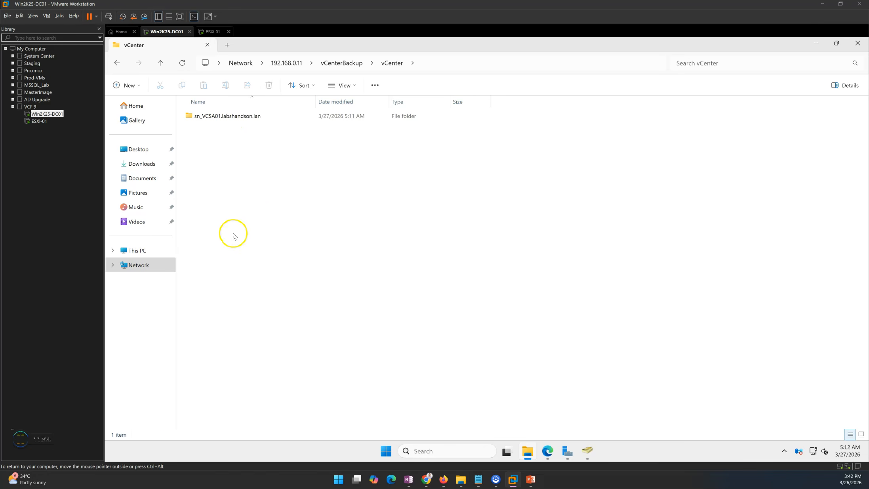
{"action": "double_click", "coordinate": [233, 116]}
{"action": "left_click", "coordinate": [280, 115]}
{"action": "double_click", "coordinate": [315, 101]}
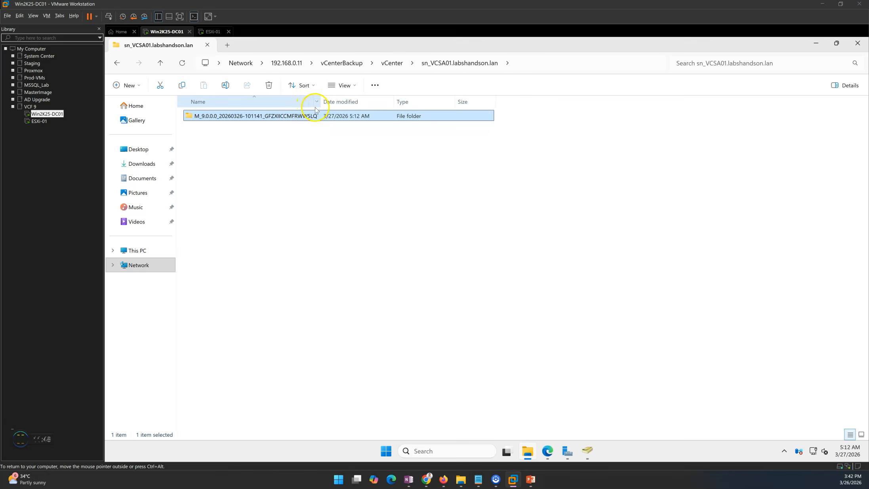
{"action": "left_click", "coordinate": [243, 134]}
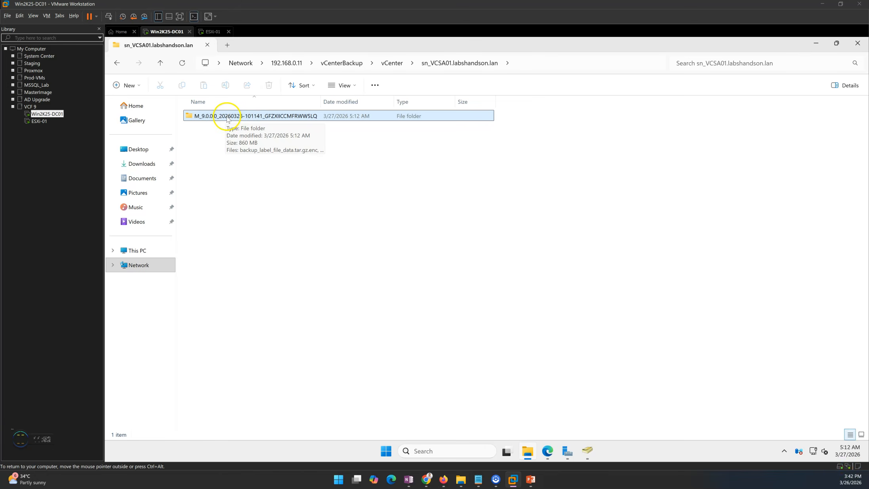
{"action": "left_click", "coordinate": [548, 452]}
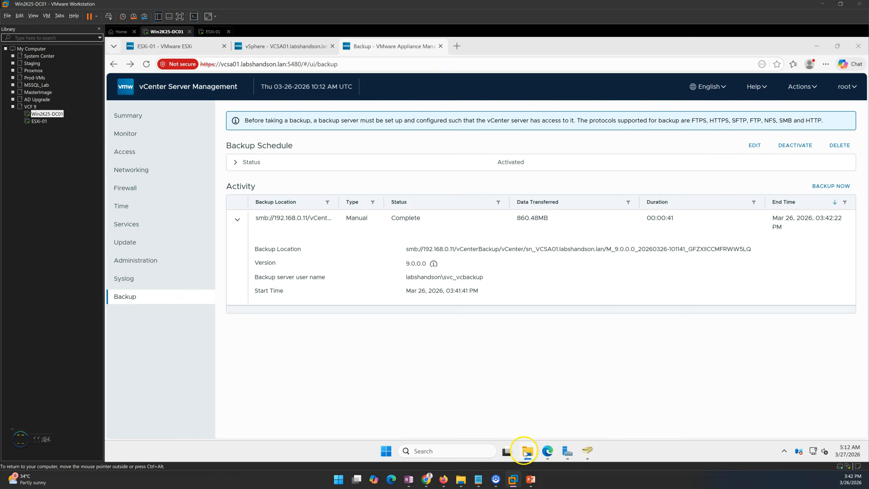
Begin a second manual backup with the schedule's location, entering the server and encryption passwords
{"action": "left_click", "coordinate": [831, 186]}
{"action": "left_click", "coordinate": [319, 141]}
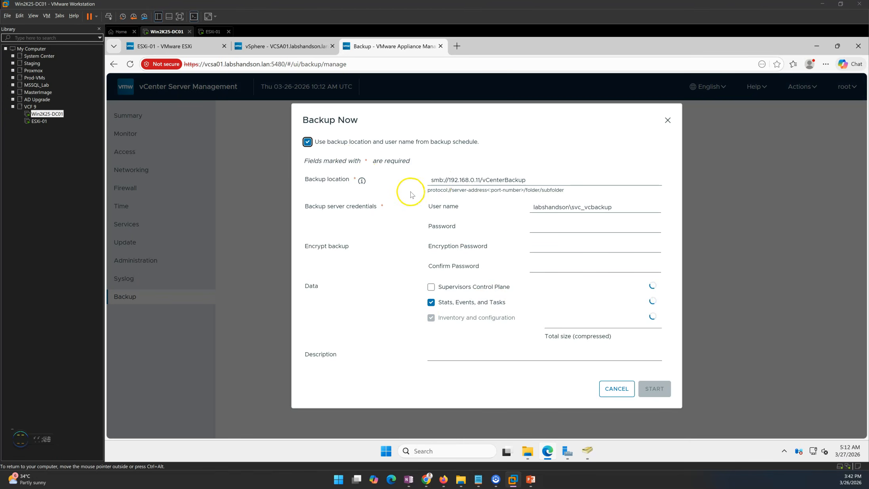
{"action": "left_click", "coordinate": [544, 228]}
{"action": "type", "text": "**"}
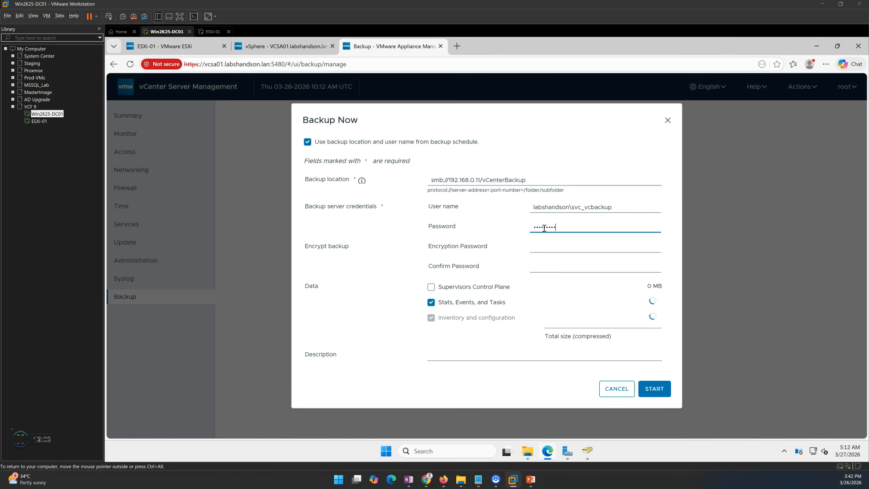
{"action": "key", "text": "BackSpace"}
{"action": "key", "text": "BackSpace"}
{"action": "key", "text": "BackSpace"}
{"action": "key", "text": "BackSpace"}
{"action": "key", "text": "BackSpace"}
{"action": "key", "text": "BackSpace"}
{"action": "key", "text": "BackSpace"}
{"action": "key", "text": "BackSpace"}
{"action": "type", "text": "********"}
{"action": "key", "text": "Tab"}
{"action": "type", "text": "****"}
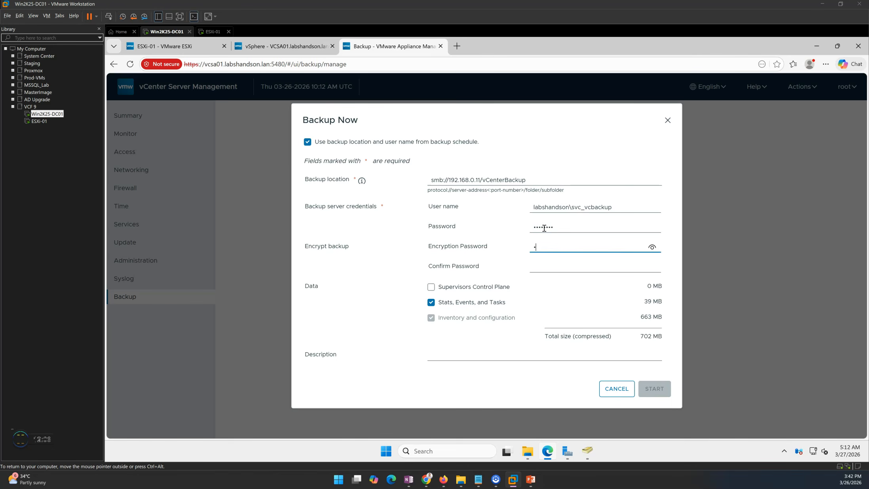
{"action": "key", "text": "Tab"}
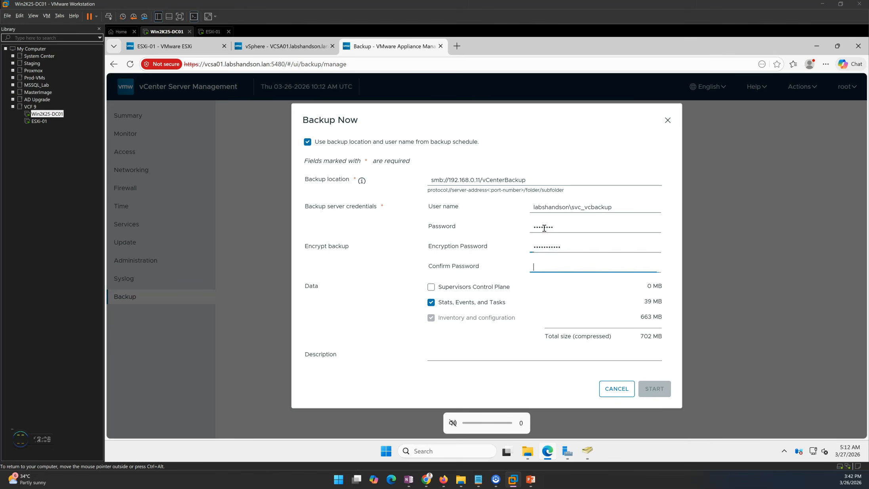
{"action": "type", "text": "*********"}
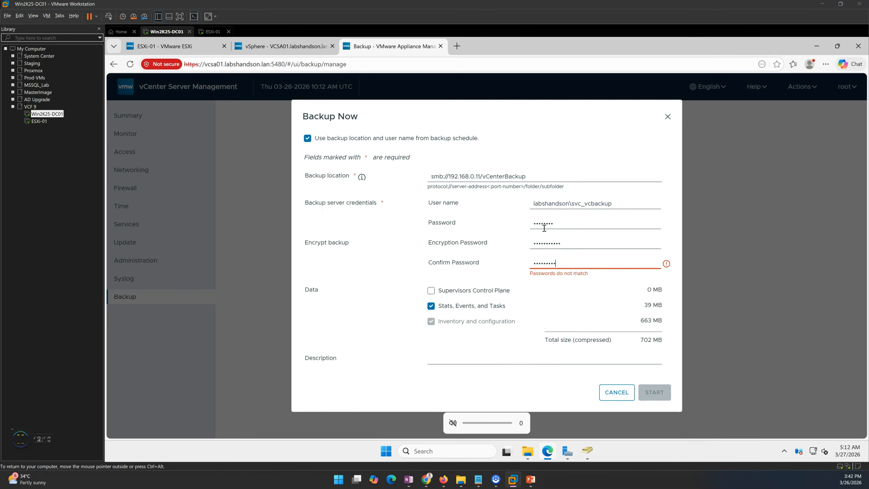
{"action": "type", "text": "**"}
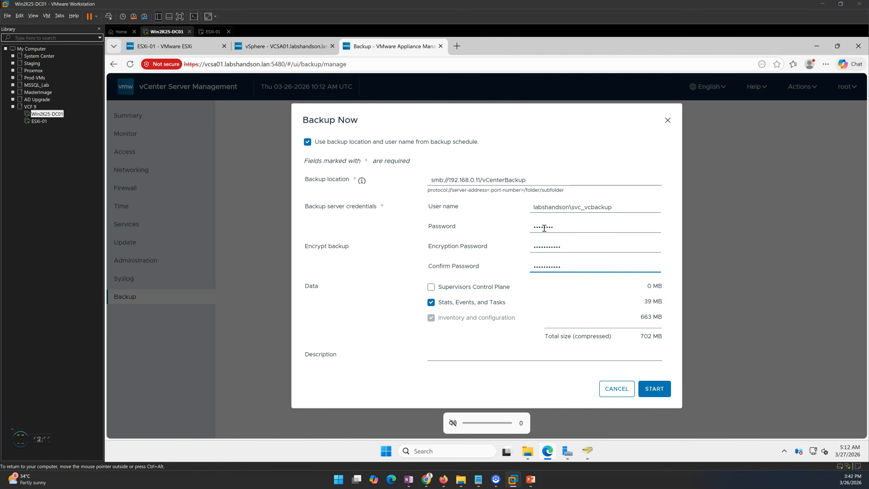
Describe the backup as '2nd Backup' and start it
{"action": "left_click", "coordinate": [489, 359]}
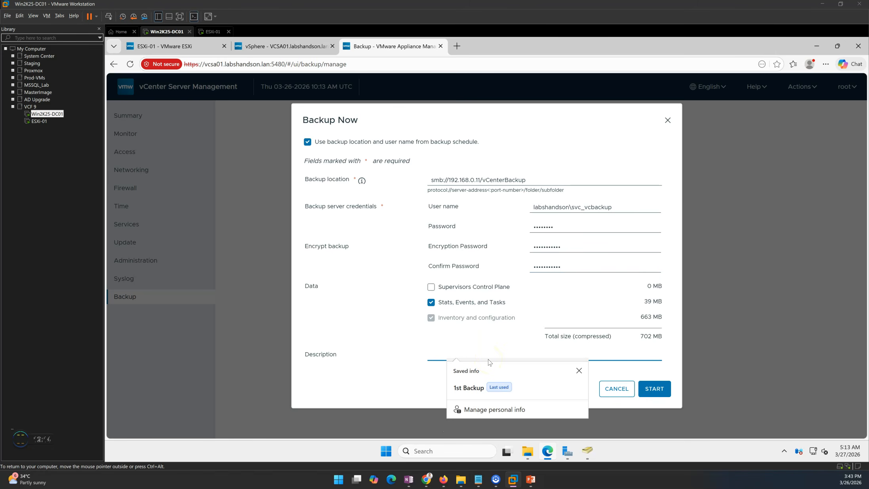
{"action": "type", "text": "2nd Backup"}
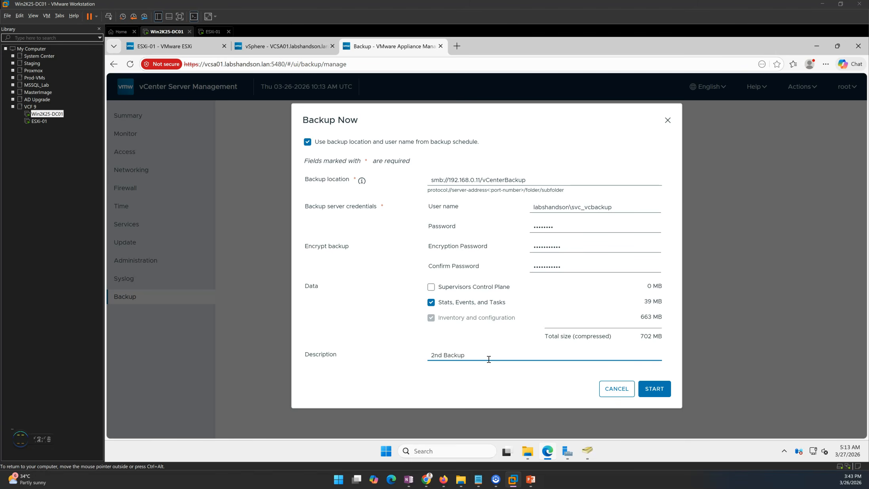
{"action": "left_click", "coordinate": [654, 388]}
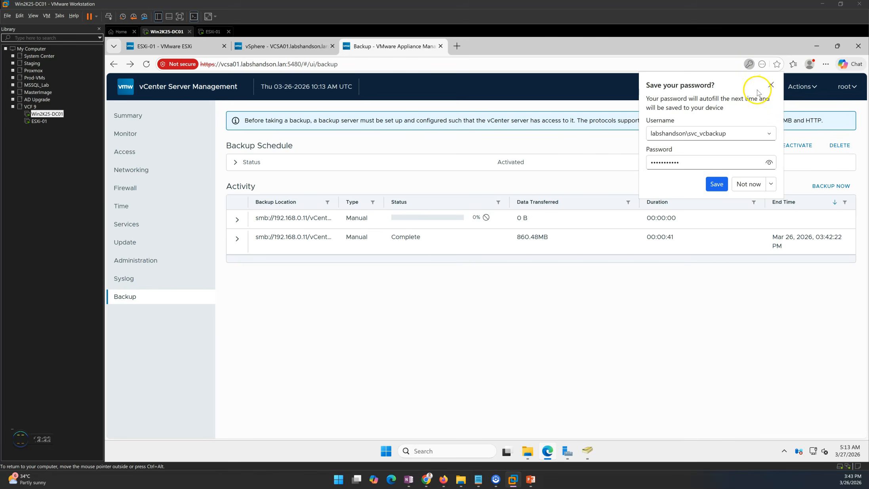
Dismiss the save-password offer, compare the running backup with the 860.48MB first job, then check the share
{"action": "left_click", "coordinate": [771, 85]}
{"action": "left_click", "coordinate": [269, 248]}
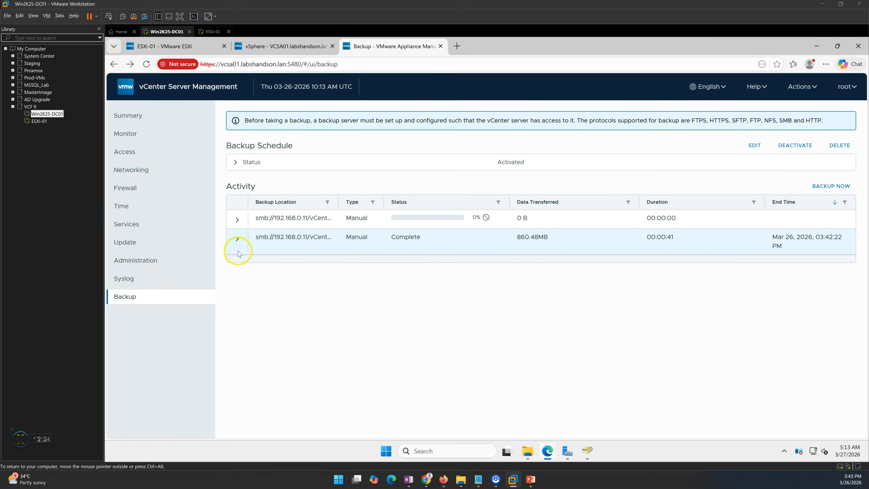
{"action": "left_click", "coordinate": [298, 224]}
{"action": "double_click", "coordinate": [358, 219]}
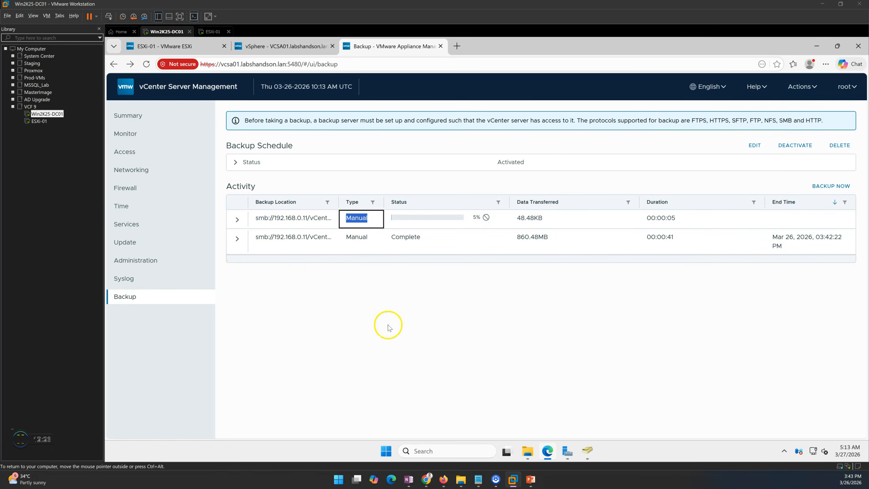
{"action": "left_click", "coordinate": [519, 239]}
{"action": "double_click", "coordinate": [530, 236]}
{"action": "left_click", "coordinate": [553, 299]}
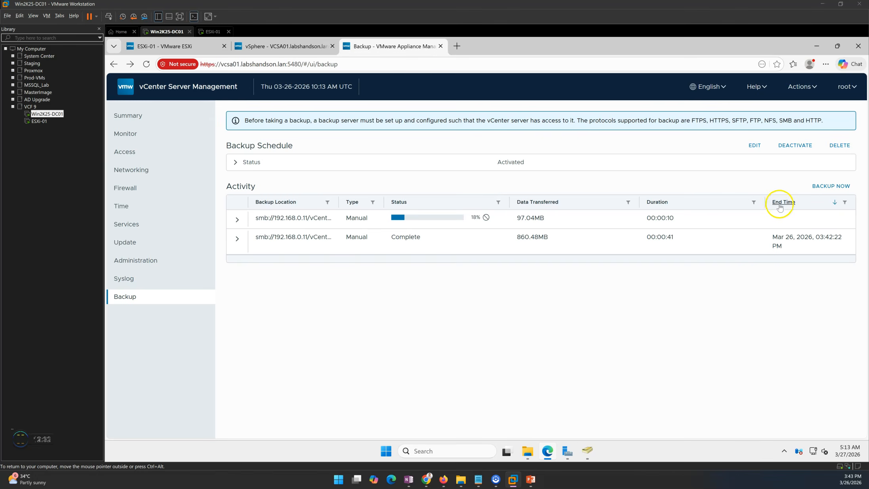
{"action": "left_click", "coordinate": [531, 443]}
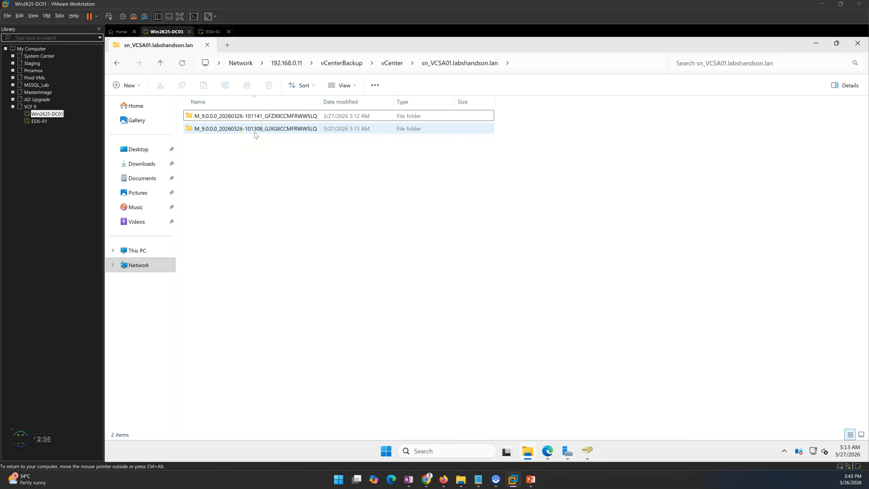
Inspect the encrypted files in the second M_9.0.0.0 backup folder, then return to VAMI's Backup page
{"action": "double_click", "coordinate": [254, 130]}
{"action": "left_click_drag", "start_coordinate": [247, 345], "coordinate": [288, 127]}
{"action": "left_click", "coordinate": [744, 280]}
{"action": "left_click", "coordinate": [435, 64]}
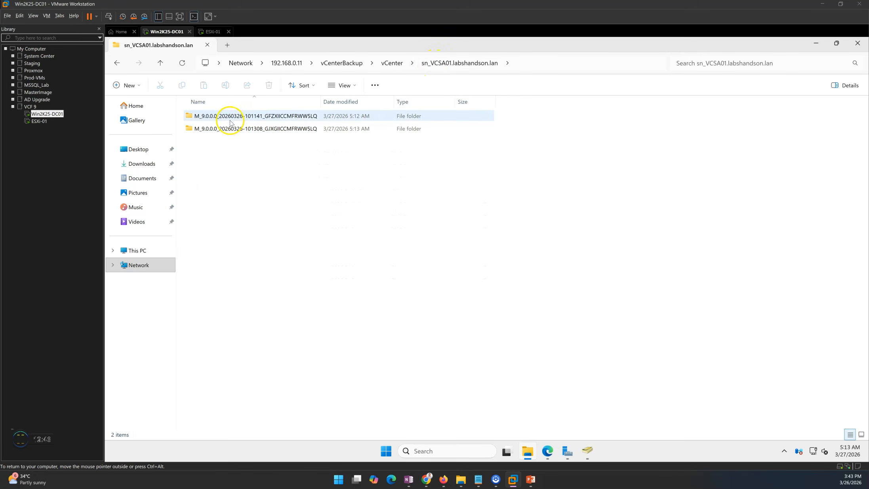
{"action": "left_click_drag", "start_coordinate": [223, 404], "coordinate": [268, 236]}
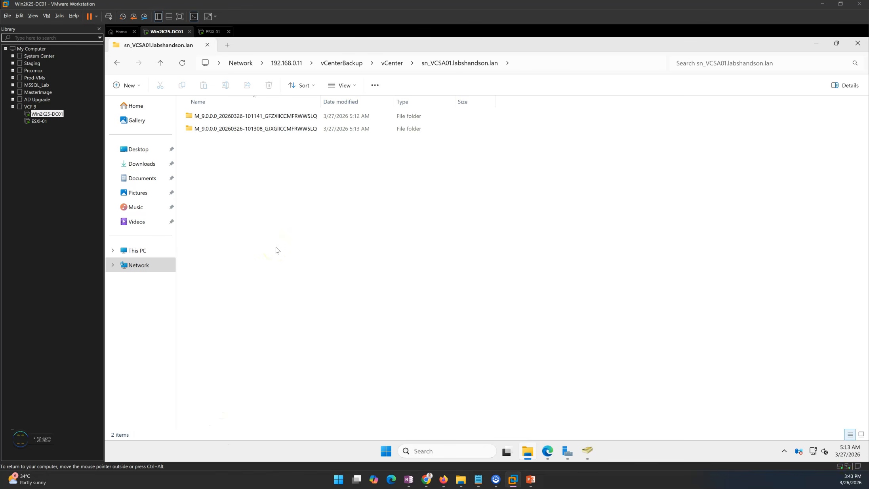
{"action": "left_click", "coordinate": [546, 452]}
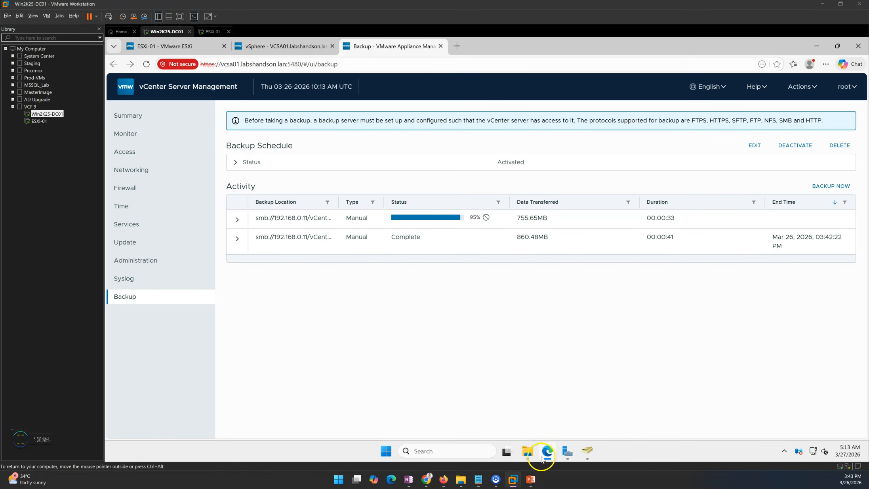
Confirm both manual backups are Complete at 860.48MB, expand Backup Schedule Status, then return to the slideshow
{"action": "left_click", "coordinate": [530, 455]}
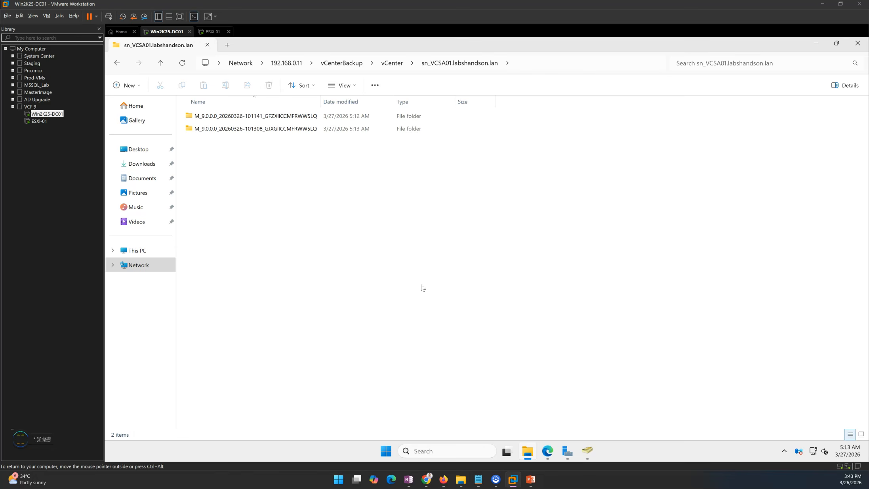
{"action": "left_click", "coordinate": [529, 451]}
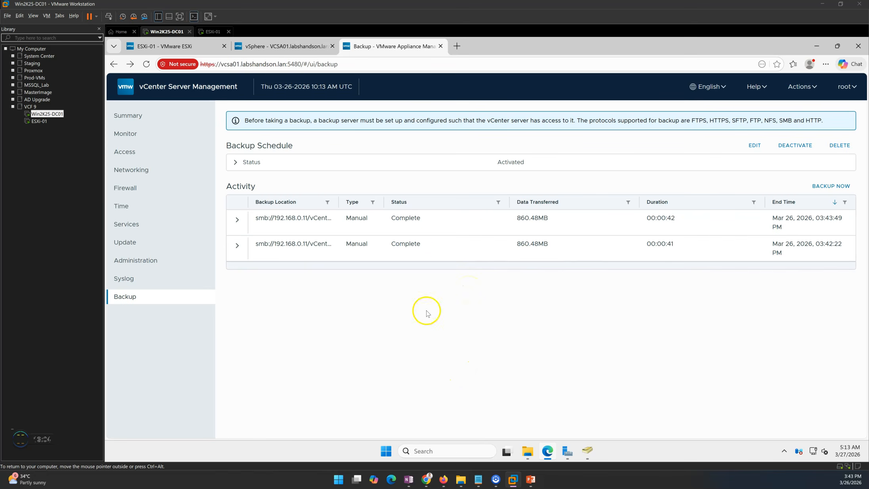
{"action": "left_click", "coordinate": [251, 166]}
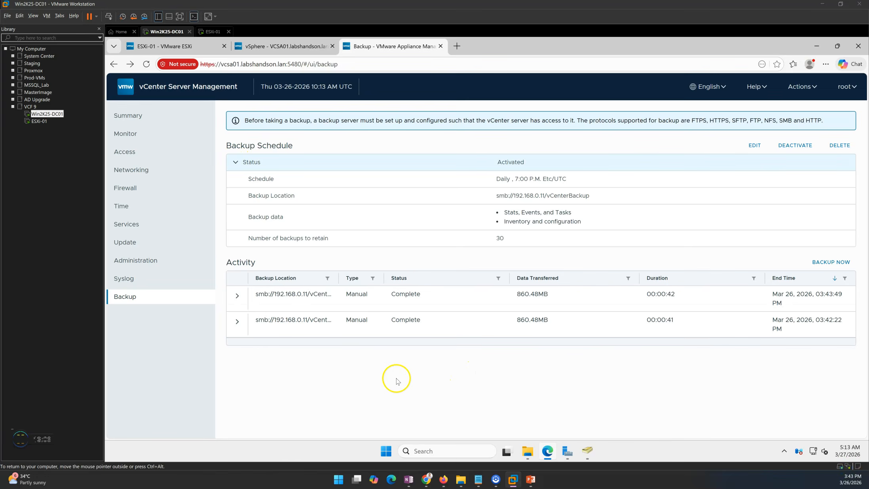
{"action": "left_click", "coordinate": [535, 454]}
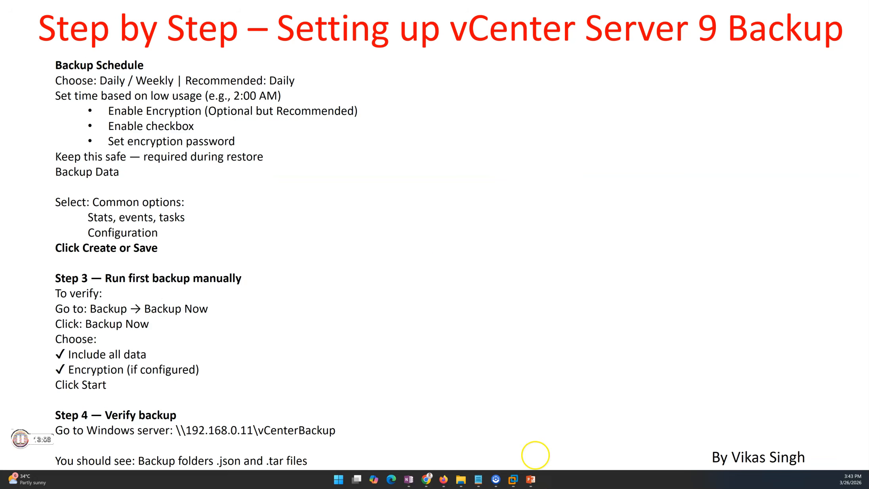